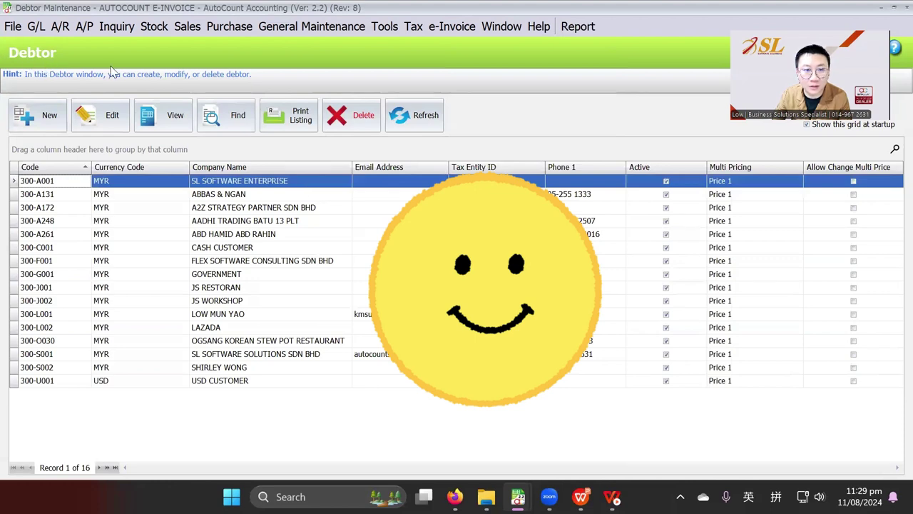
- Search all debtors, check every one, and run Batch Get TIN, confirming with Yes
{"action": "left_click", "coordinate": [236, 123]}
{"action": "left_click", "coordinate": [625, 104]}
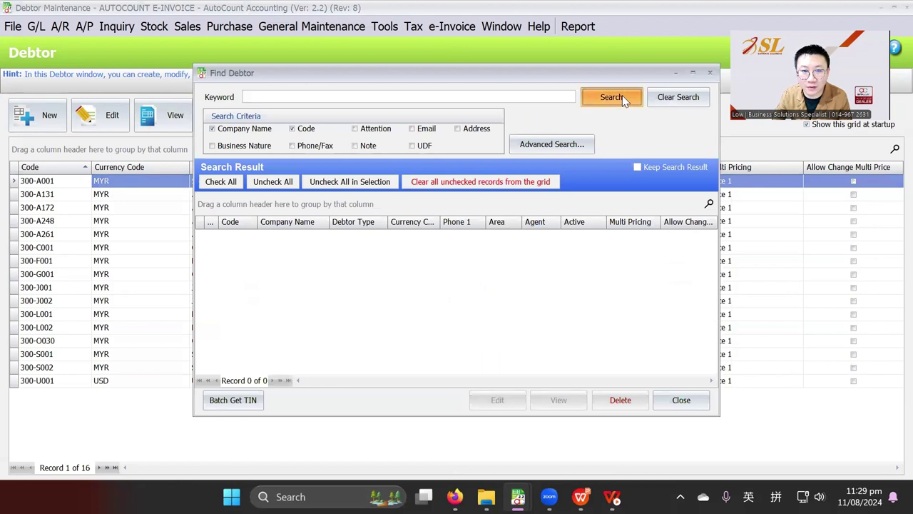
{"action": "scroll", "coordinate": [223, 288], "scroll_direction": "down", "scroll_amount": 2}
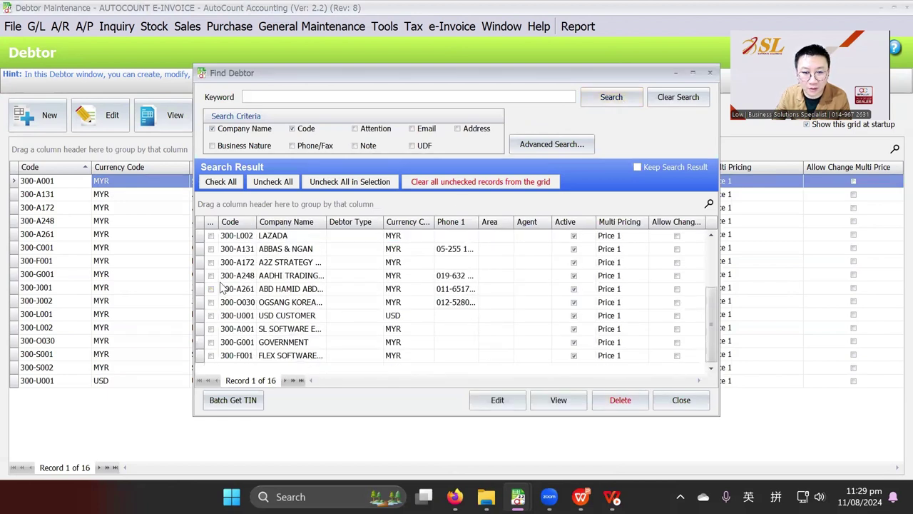
{"action": "left_click", "coordinate": [216, 263]}
{"action": "left_click", "coordinate": [216, 275]}
{"action": "left_click", "coordinate": [216, 263]}
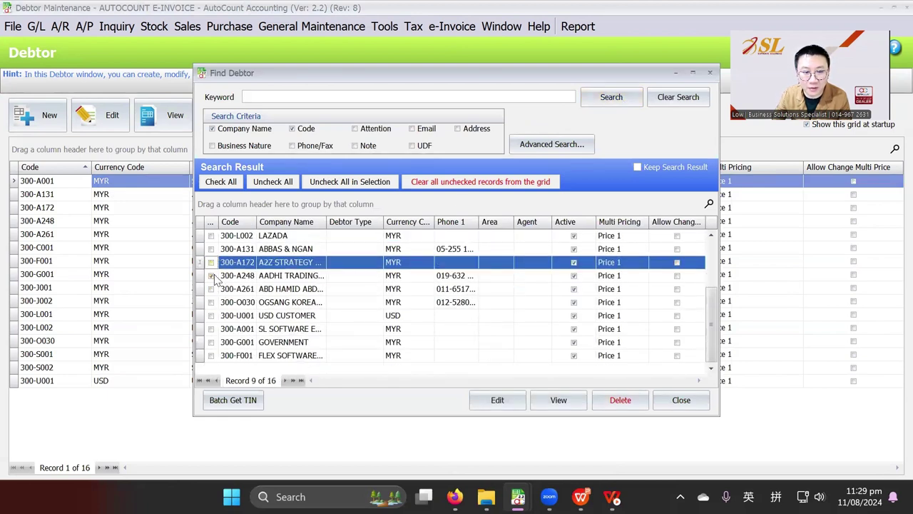
{"action": "left_click", "coordinate": [216, 276]}
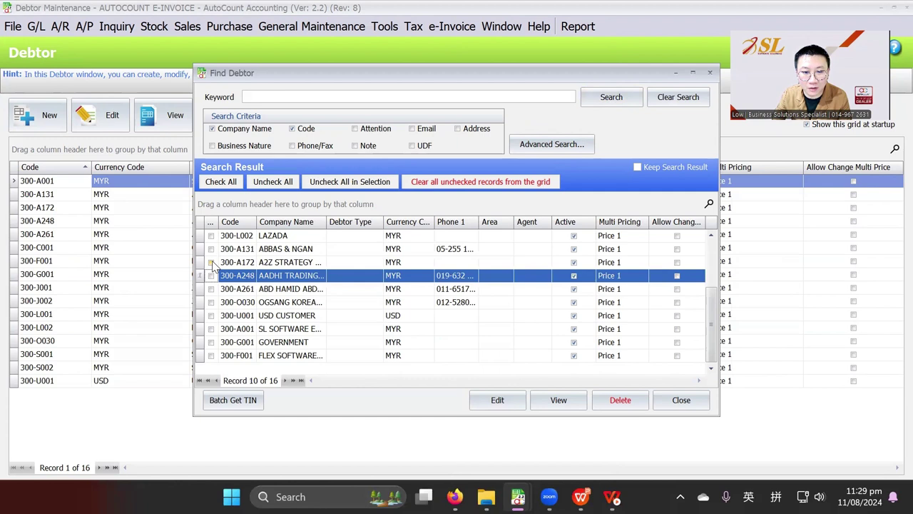
{"action": "left_click", "coordinate": [222, 183]}
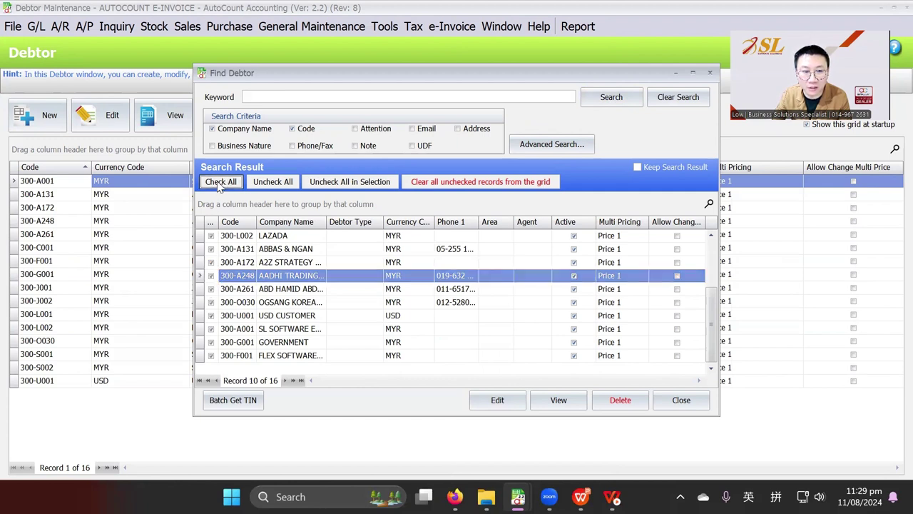
{"action": "left_click", "coordinate": [234, 401]}
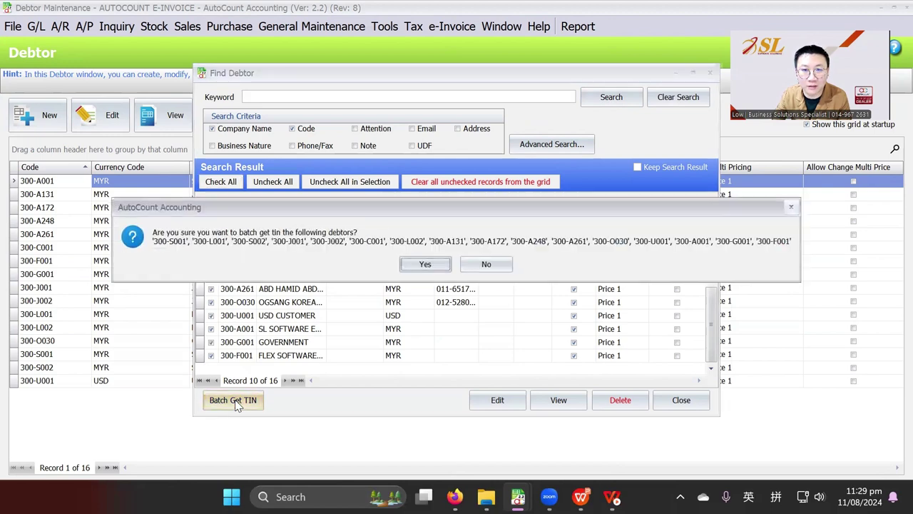
{"action": "left_click", "coordinate": [431, 266]}
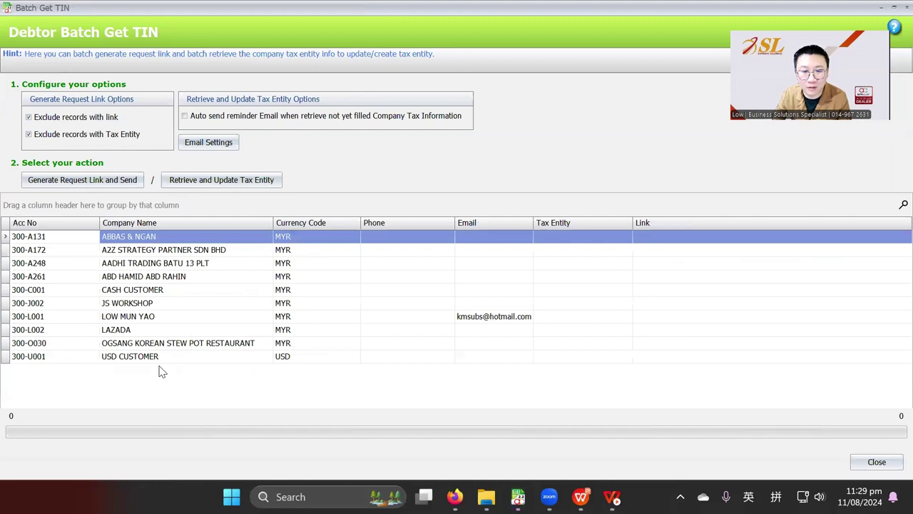
- Enable 'Auto send reminder Email' for debtors with unfilled Company Tax Information and open Email Settings
{"action": "left_click", "coordinate": [442, 316]}
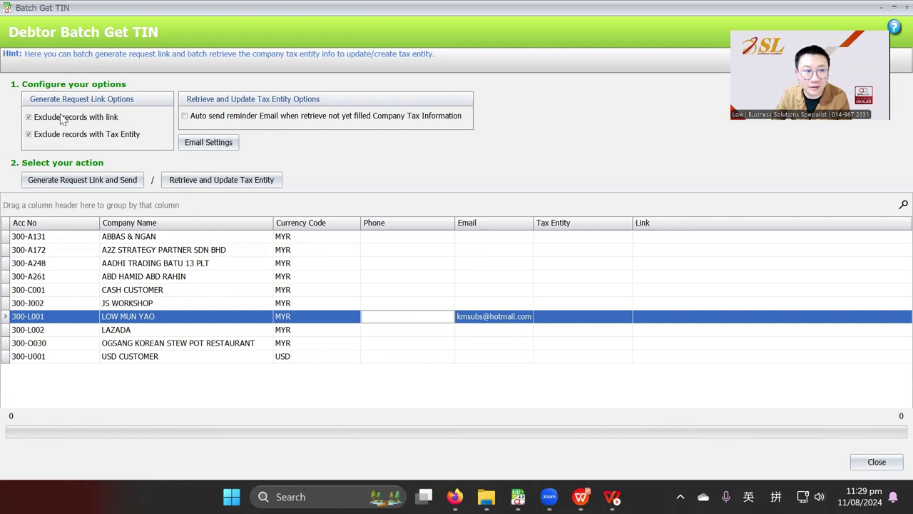
{"action": "left_click", "coordinate": [204, 117]}
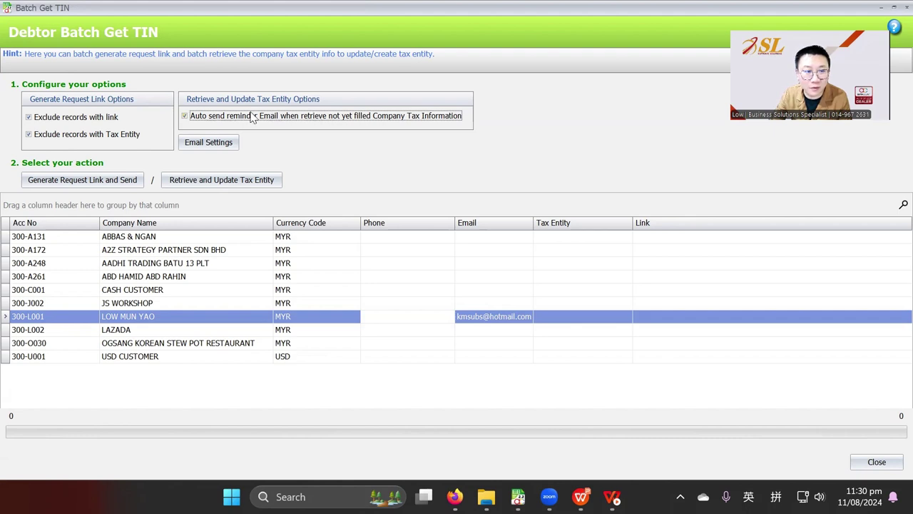
{"action": "left_click", "coordinate": [228, 148]}
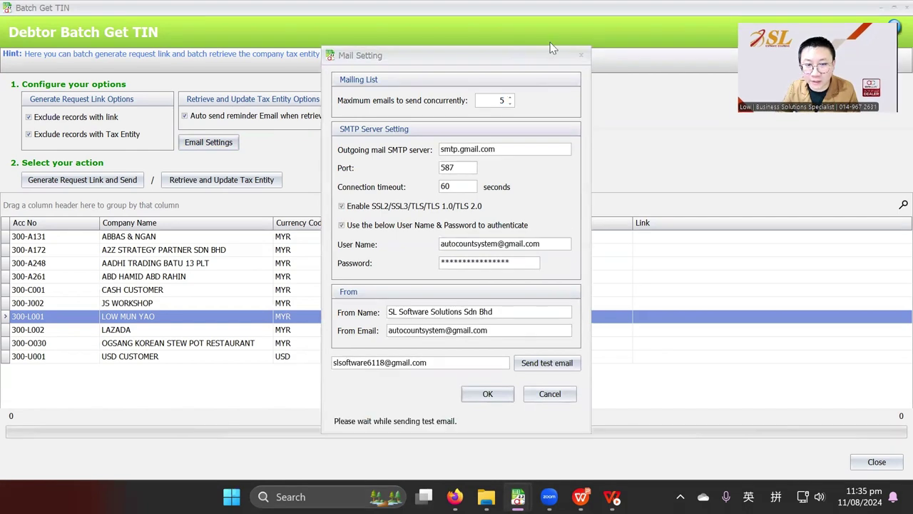
- Send a successful test email and save the mail settings
{"action": "left_click", "coordinate": [547, 363]}
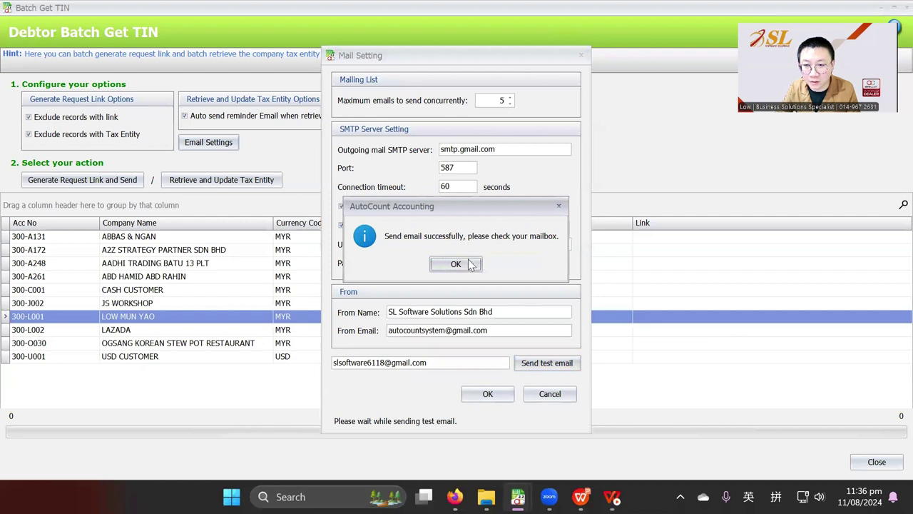
{"action": "left_click", "coordinate": [465, 264]}
{"action": "left_click", "coordinate": [485, 394]}
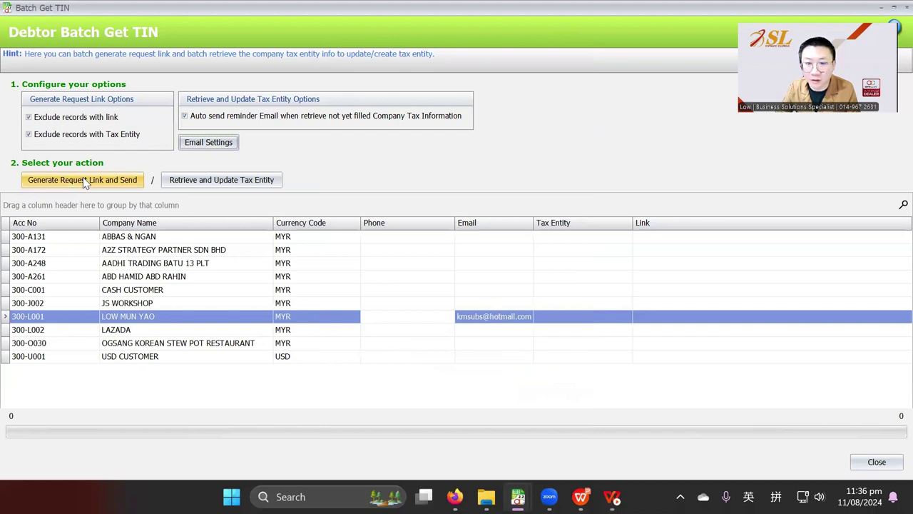
- Widen the Email column and try Generate Request Link and Send, which the empty company profile email blocks
{"action": "left_click_drag", "start_coordinate": [534, 223], "coordinate": [585, 226]}
{"action": "left_click", "coordinate": [505, 317]}
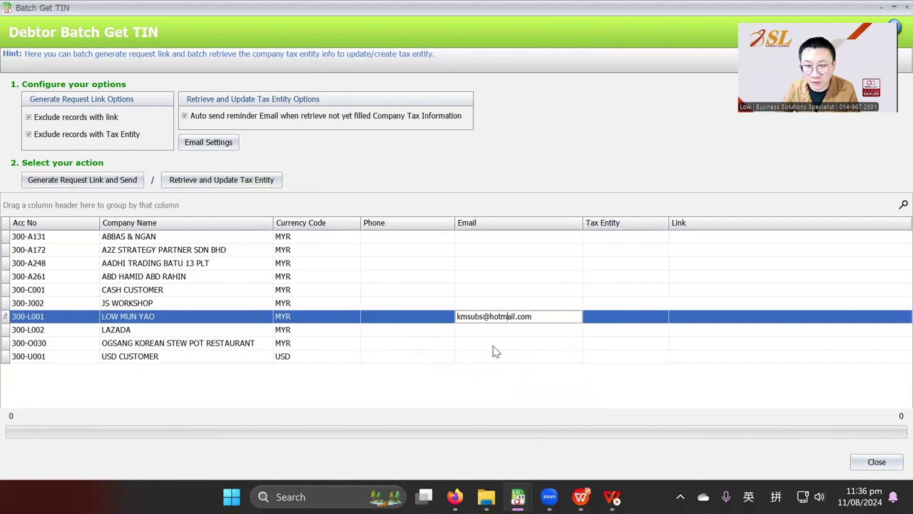
{"action": "left_click", "coordinate": [87, 183]}
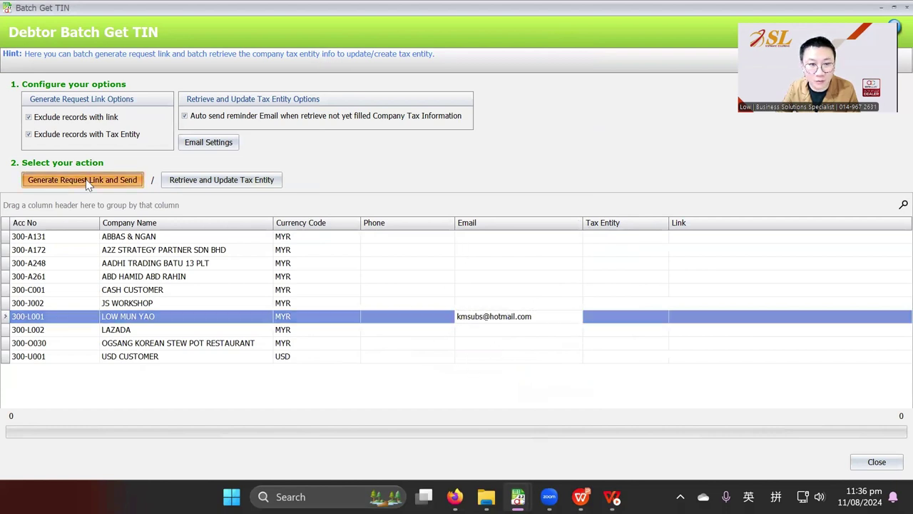
{"action": "left_click", "coordinate": [441, 265]}
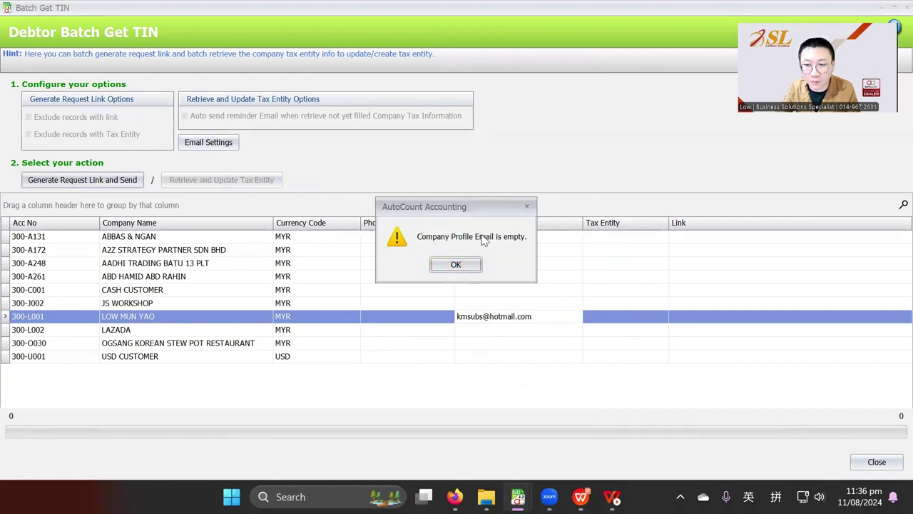
{"action": "left_click", "coordinate": [460, 265]}
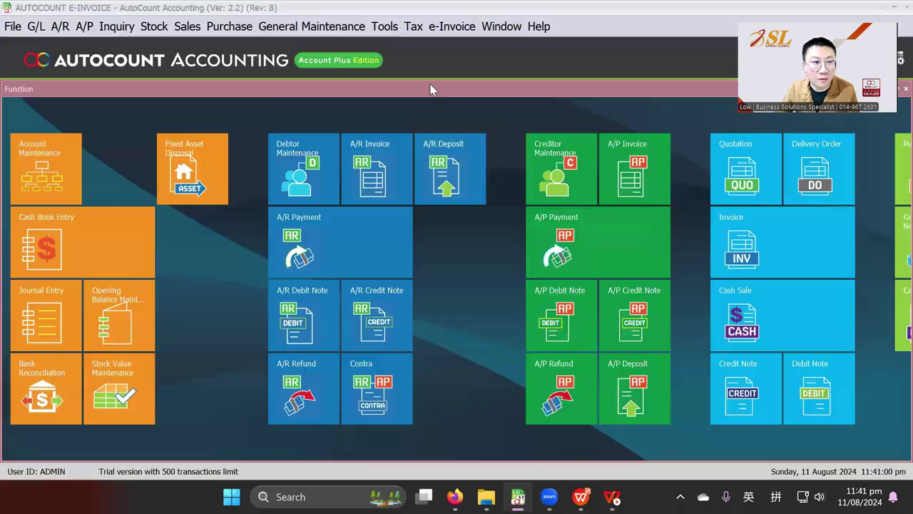
- Open the debtor search from A/R > Debtor Maintenance
{"action": "left_click", "coordinate": [60, 27]}
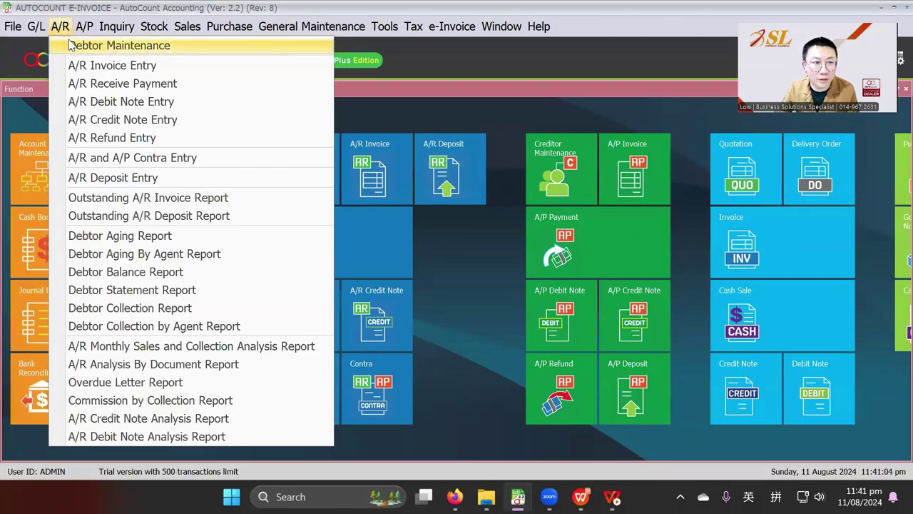
{"action": "left_click", "coordinate": [114, 45]}
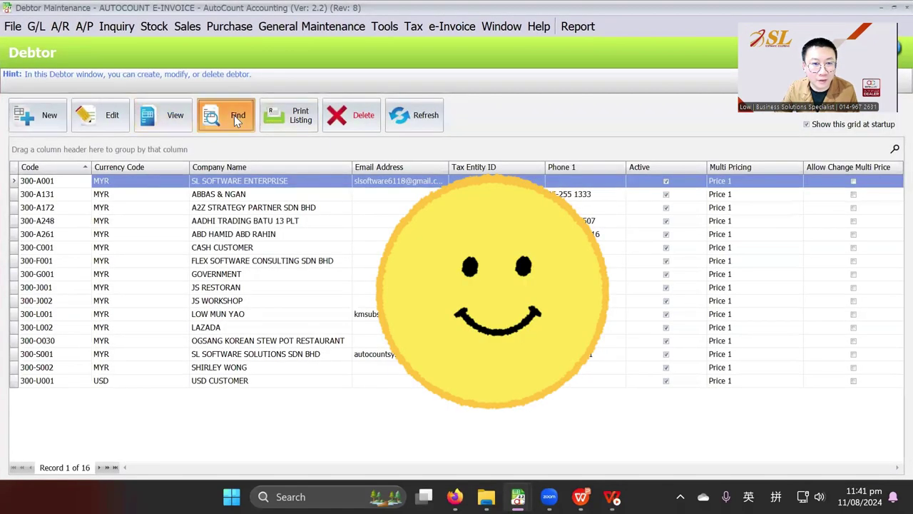
{"action": "left_click", "coordinate": [228, 116]}
- Tick only 300-A001 (SL SOFTWARE ENTERPRISE) and 300-L001 and run Batch Get TIN for them
{"action": "scroll", "coordinate": [286, 281], "scroll_direction": "down", "scroll_amount": 2}
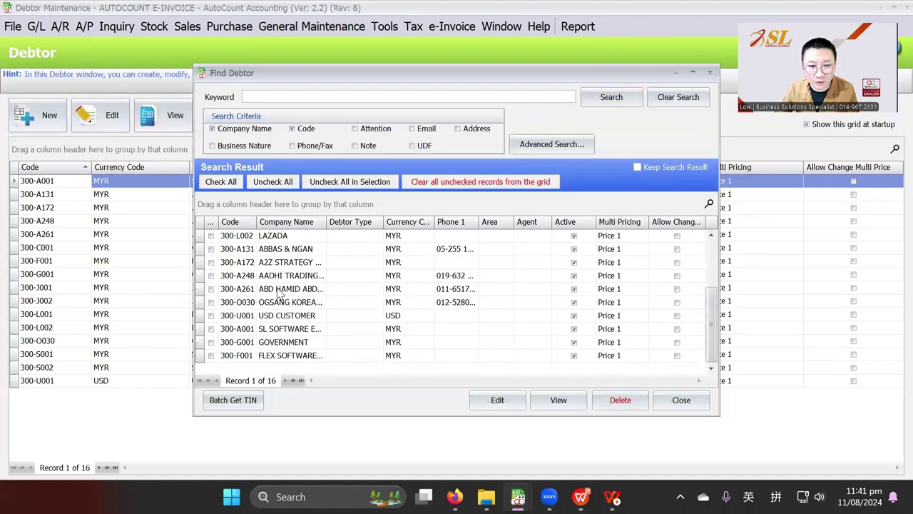
{"action": "left_click", "coordinate": [212, 329]}
{"action": "left_click", "coordinate": [211, 329]}
{"action": "scroll", "coordinate": [212, 307], "scroll_direction": "up", "scroll_amount": 3}
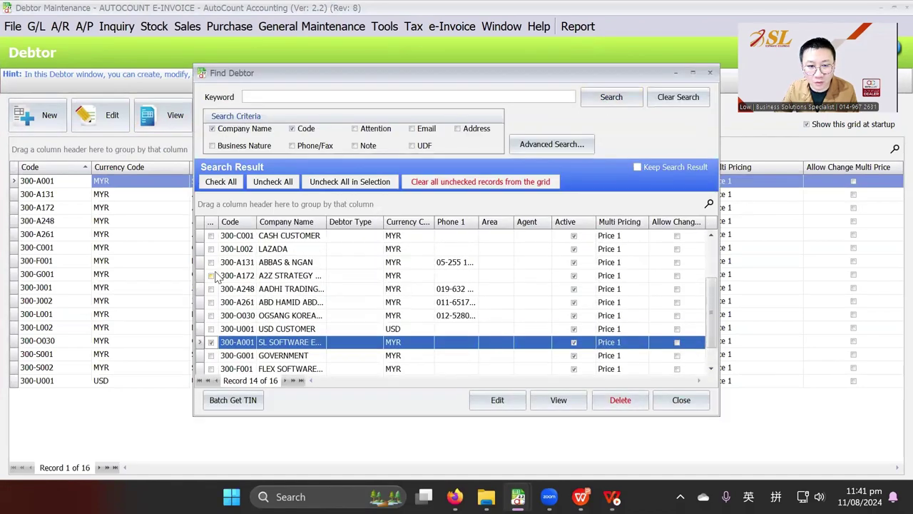
{"action": "scroll", "coordinate": [214, 278], "scroll_direction": "up", "scroll_amount": 2}
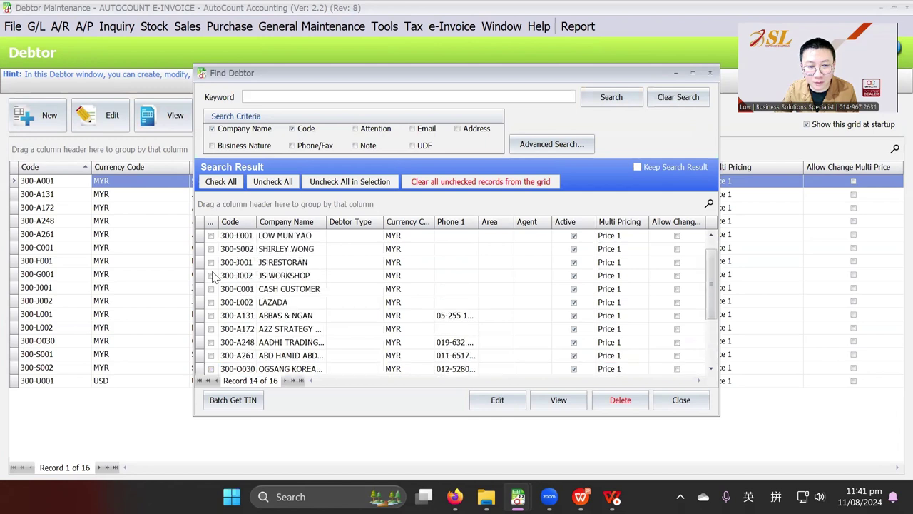
{"action": "left_click", "coordinate": [212, 235]}
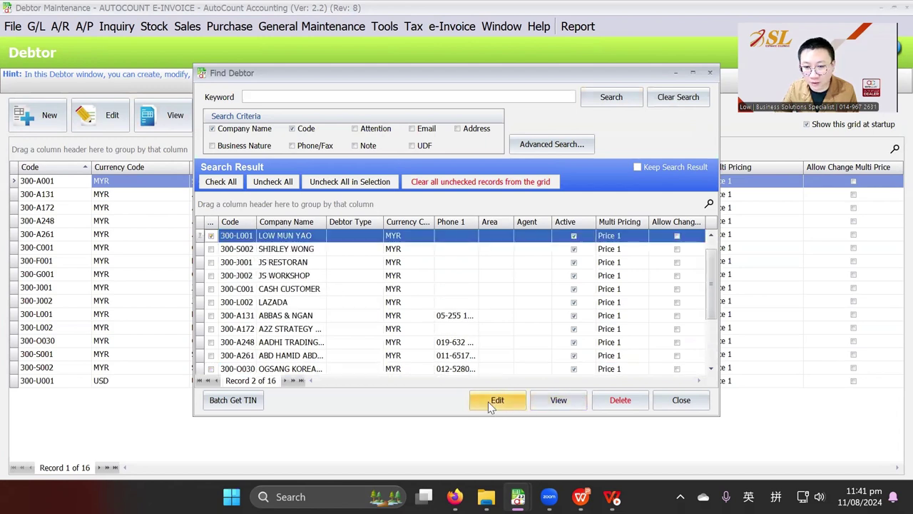
{"action": "left_click", "coordinate": [238, 401]}
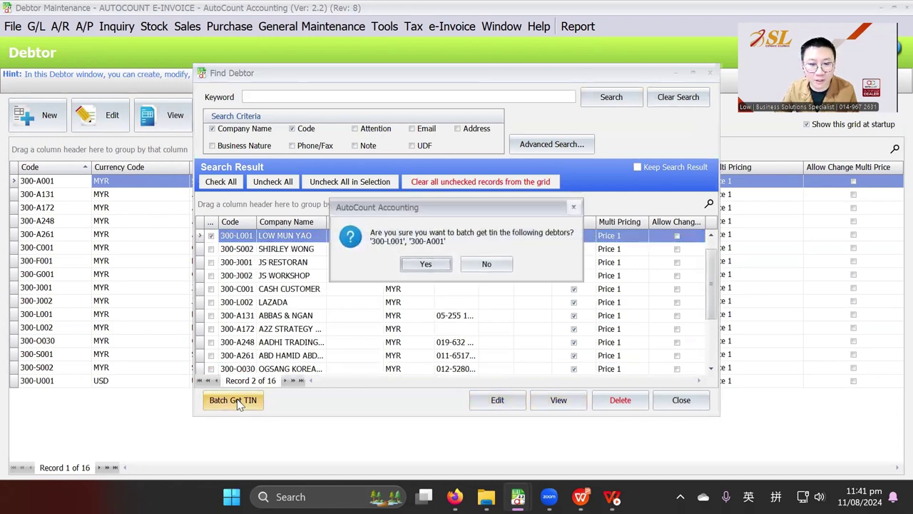
{"action": "left_click", "coordinate": [424, 263]}
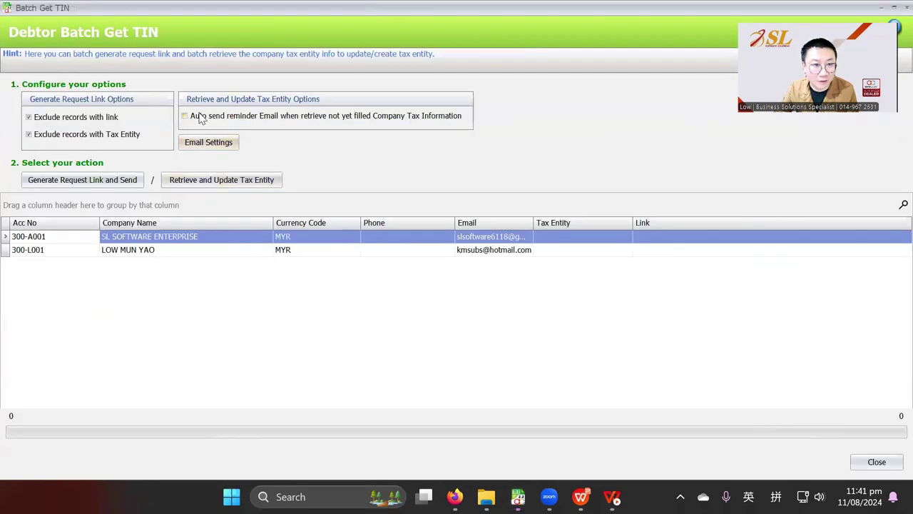
- Enable auto reminder emails and generate and send request links to both debtors, skipping the log file
{"action": "left_click", "coordinate": [197, 116]}
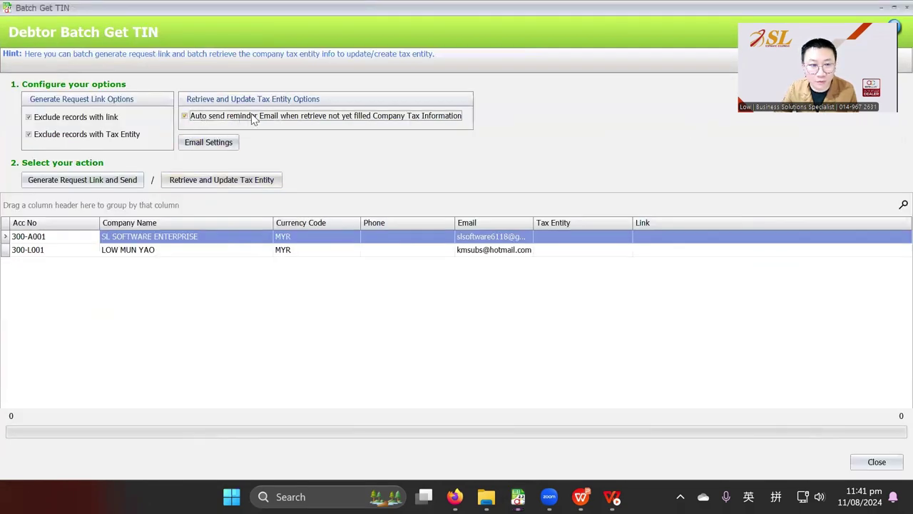
{"action": "left_click", "coordinate": [103, 182]}
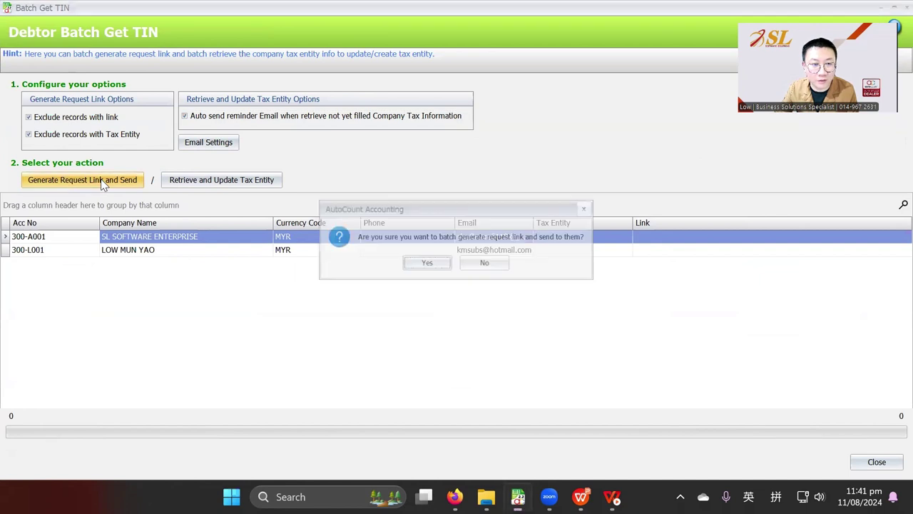
{"action": "left_click", "coordinate": [425, 270]}
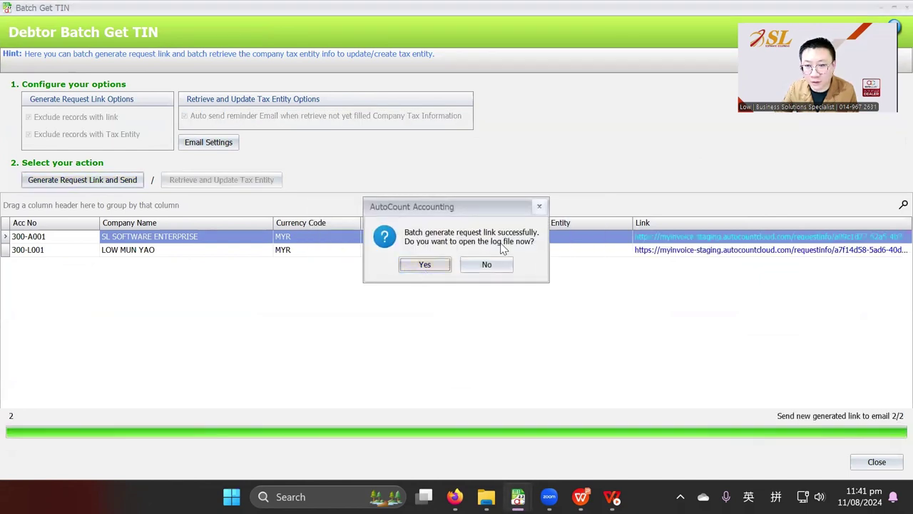
{"action": "left_click", "coordinate": [434, 262]}
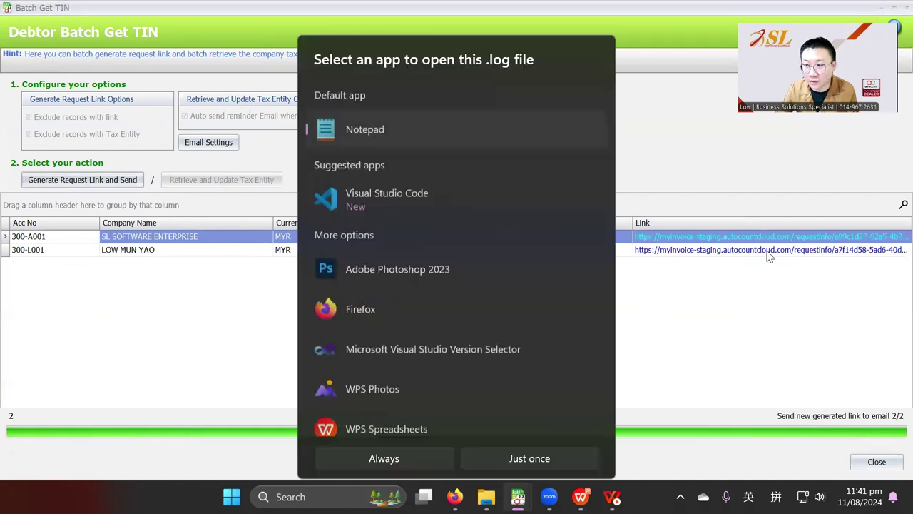
{"action": "left_click", "coordinate": [740, 295]}
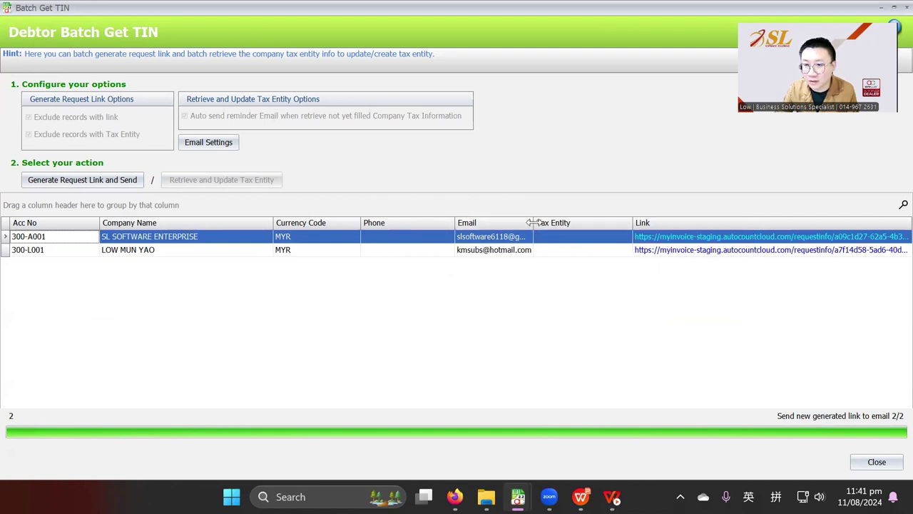
- Widen the Email column, then follow the link in Gmail's Request Company Tax Information email
{"action": "left_click_drag", "start_coordinate": [534, 223], "coordinate": [563, 225]}
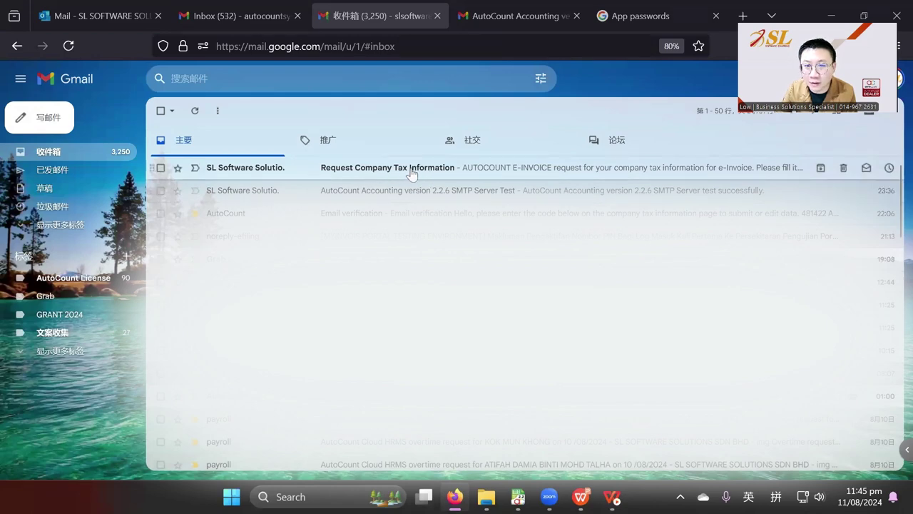
{"action": "left_click", "coordinate": [453, 170]}
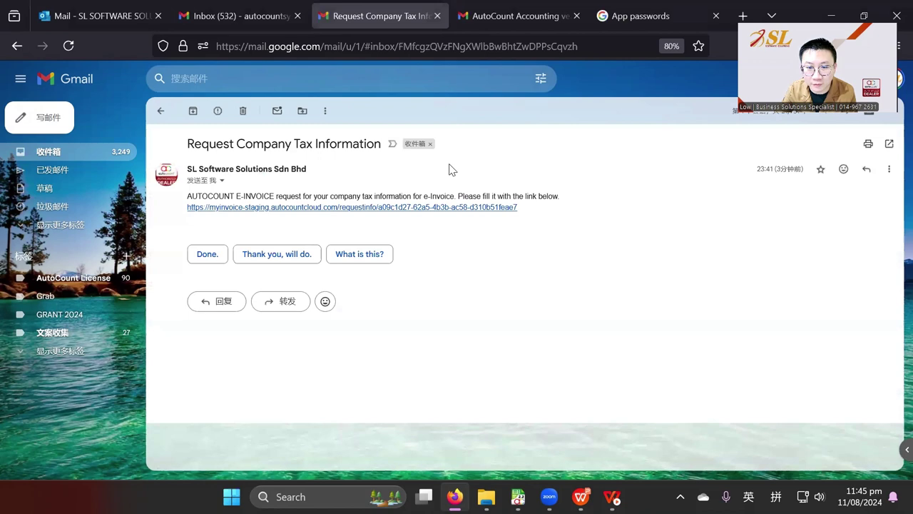
{"action": "left_click", "coordinate": [351, 208]}
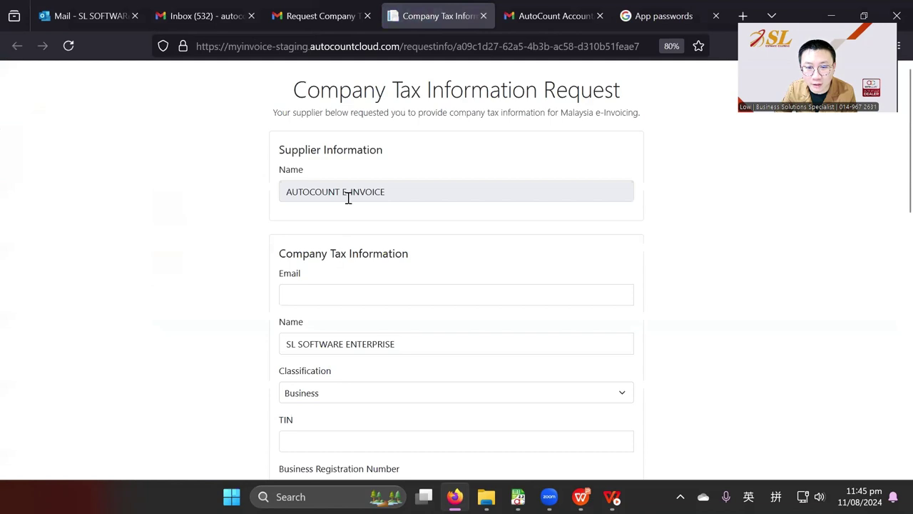
- Enter the company e-mail address, dismiss the existing-company match, and keep Business classification
{"action": "left_click", "coordinate": [339, 297]}
{"action": "scroll", "coordinate": [341, 267], "scroll_direction": "down", "scroll_amount": 1}
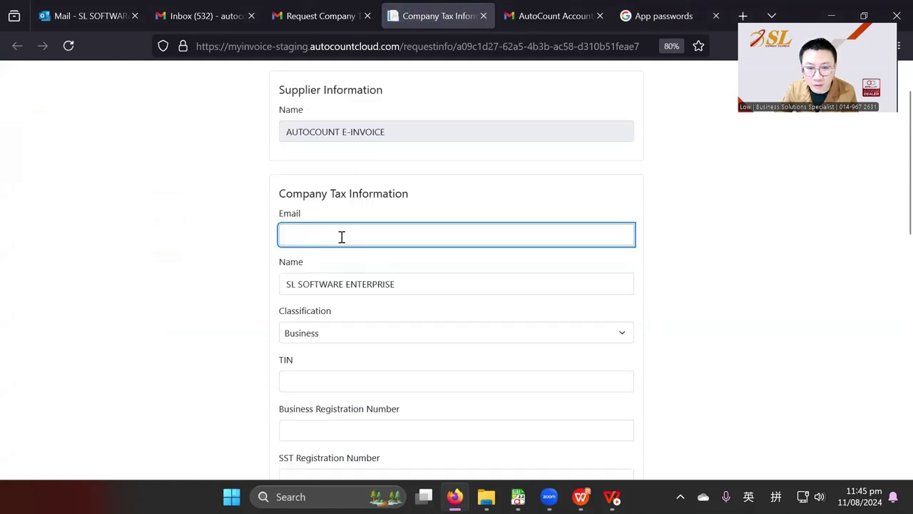
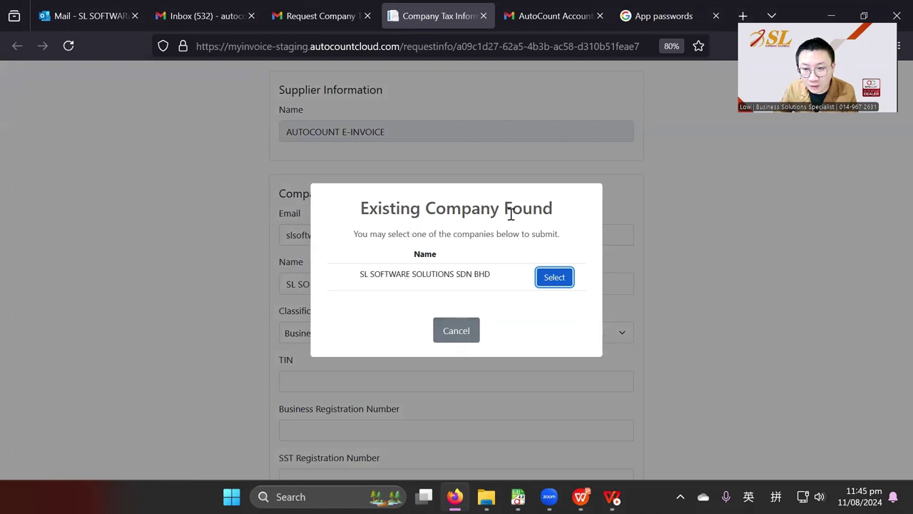
{"action": "left_click", "coordinate": [466, 336]}
{"action": "scroll", "coordinate": [439, 244], "scroll_direction": "down", "scroll_amount": 1}
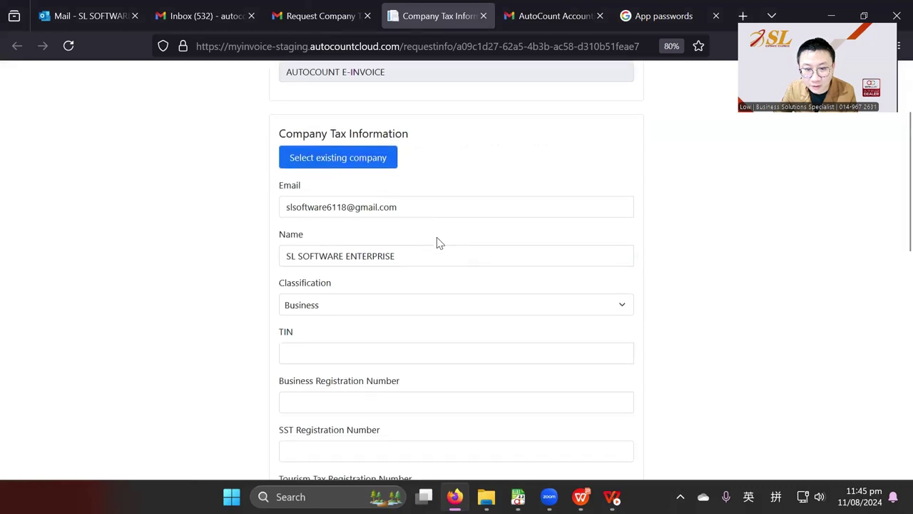
{"action": "left_click", "coordinate": [403, 257]}
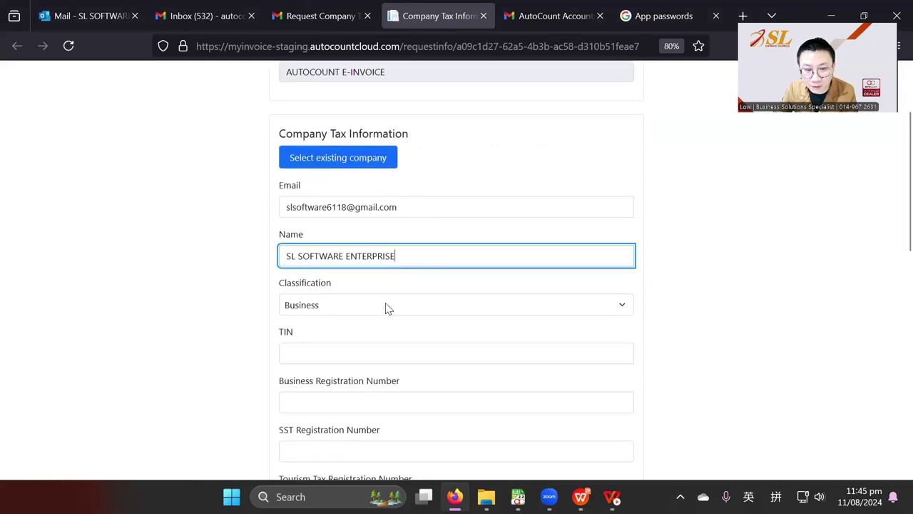
{"action": "left_click", "coordinate": [388, 305]}
{"action": "left_click", "coordinate": [383, 308]}
{"action": "scroll", "coordinate": [389, 300], "scroll_direction": "down", "scroll_amount": 2}
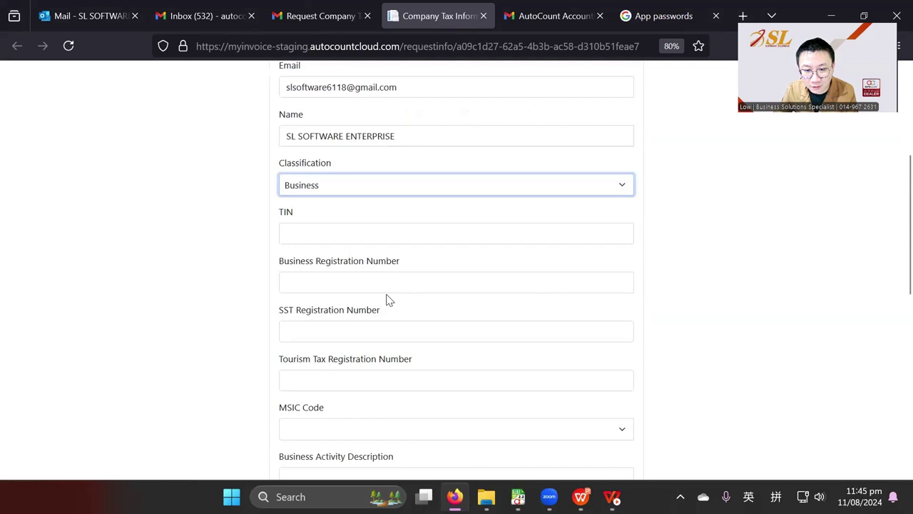
{"action": "left_click", "coordinate": [354, 229]}
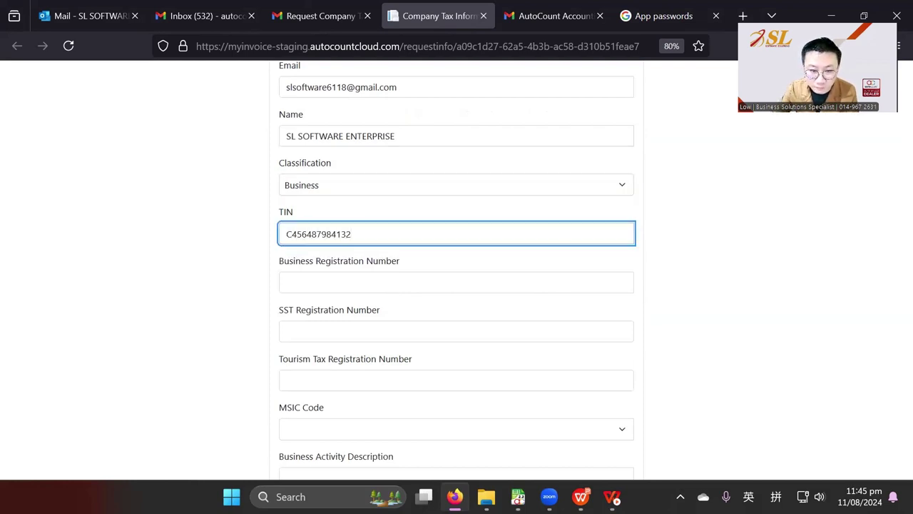
{"action": "left_click", "coordinate": [342, 278]}
{"action": "type", "text": "12312321"}
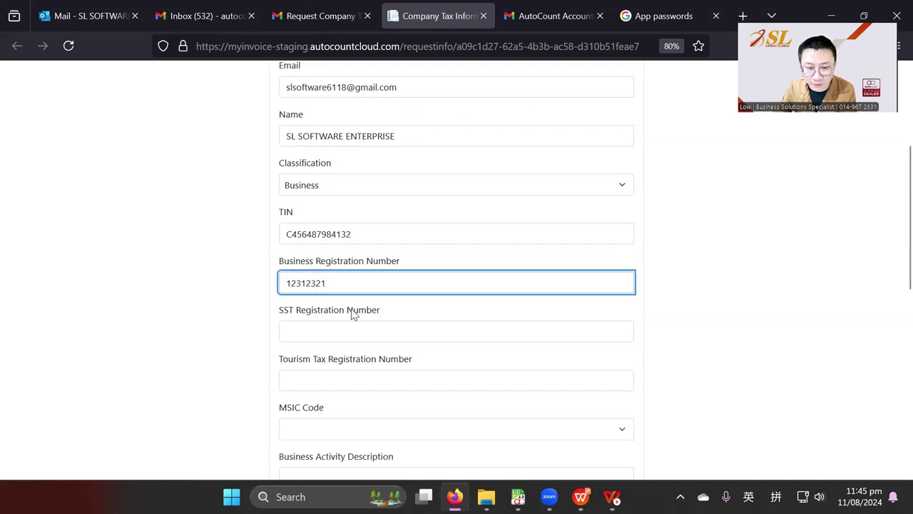
{"action": "left_click", "coordinate": [342, 326]}
{"action": "scroll", "coordinate": [344, 298], "scroll_direction": "down", "scroll_amount": 4}
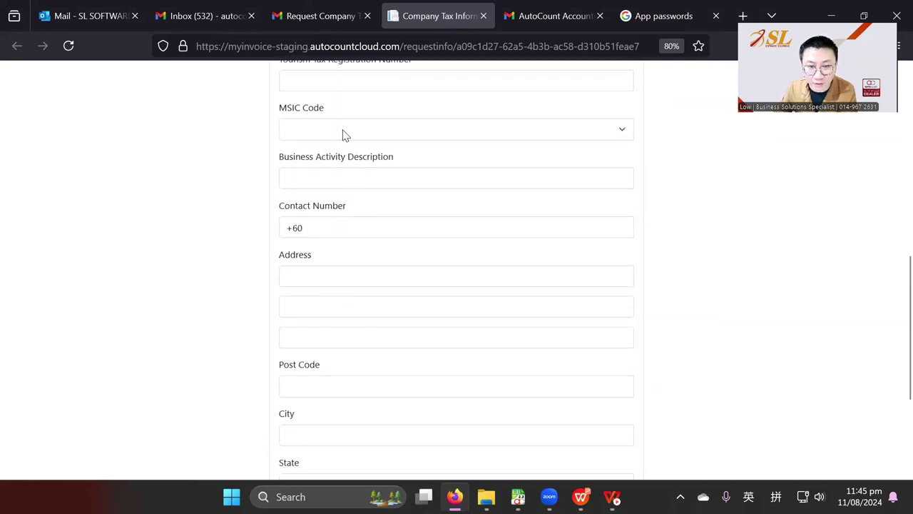
- Choose MSIC code 01135 and fill in the contact number and three address lines
{"action": "left_click", "coordinate": [342, 131]}
{"action": "left_click", "coordinate": [264, 338]}
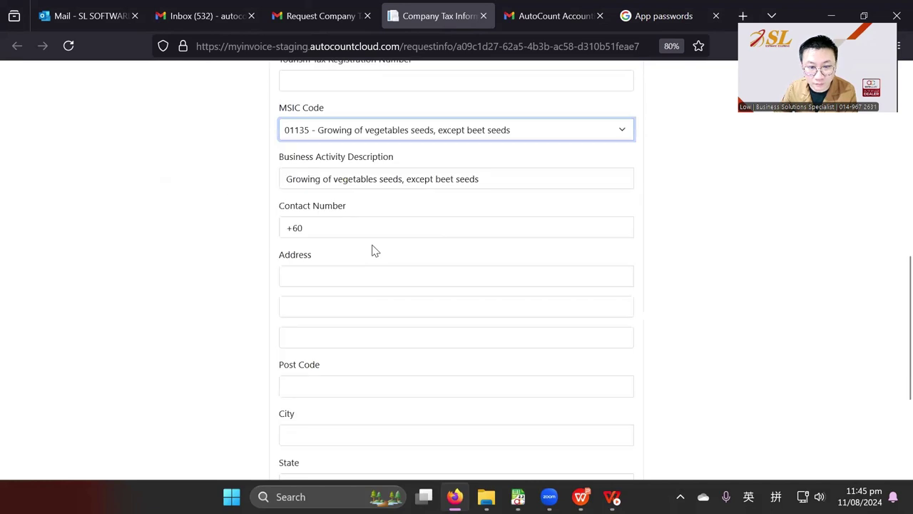
{"action": "left_click", "coordinate": [353, 228]}
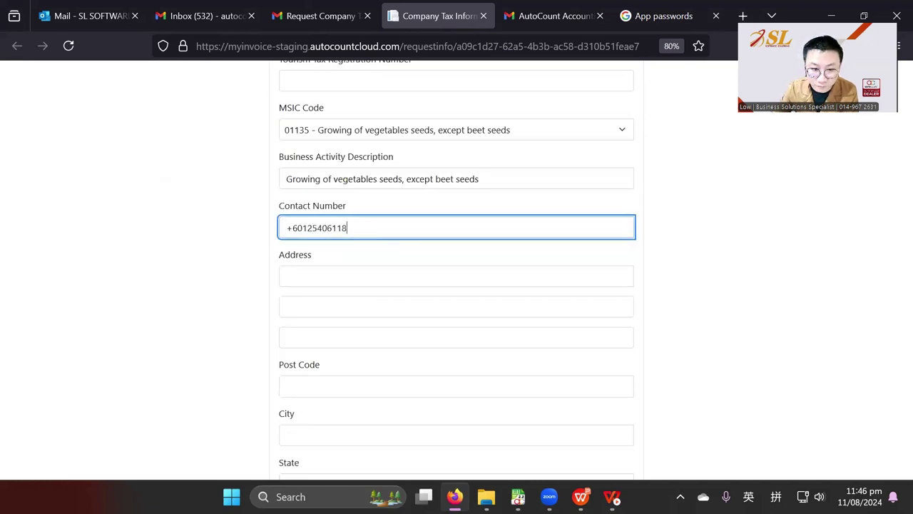
{"action": "key", "text": "Tab"}
{"action": "type", "text": "1"}
{"action": "left_click", "coordinate": [360, 299]}
{"action": "type", "text": "2"}
{"action": "left_click", "coordinate": [330, 341]}
{"action": "type", "text": "3"}
- Set post code 31650, city IPOH, state Perak, and allow sharing with other AutoCount users
{"action": "left_click", "coordinate": [316, 383]}
{"action": "scroll", "coordinate": [316, 383], "scroll_direction": "down", "scroll_amount": 3}
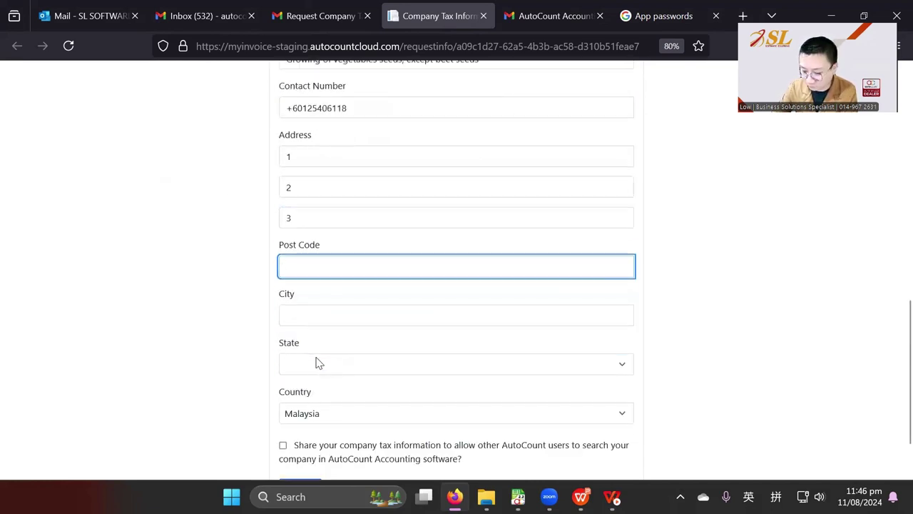
{"action": "type", "text": "31650"}
{"action": "left_click", "coordinate": [363, 317]}
{"action": "type", "text": "IPOH"}
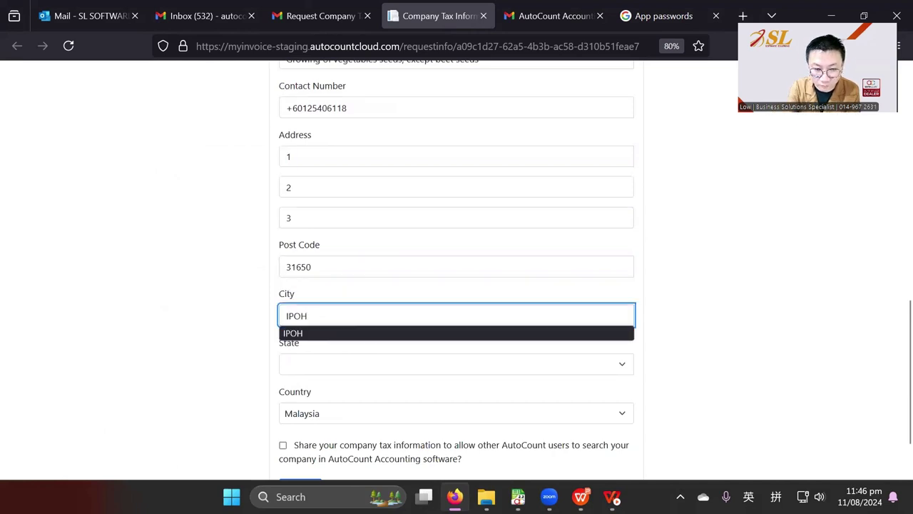
{"action": "key", "text": "Tab"}
{"action": "type", "text": "perak"}
{"action": "left_click", "coordinate": [283, 445]}
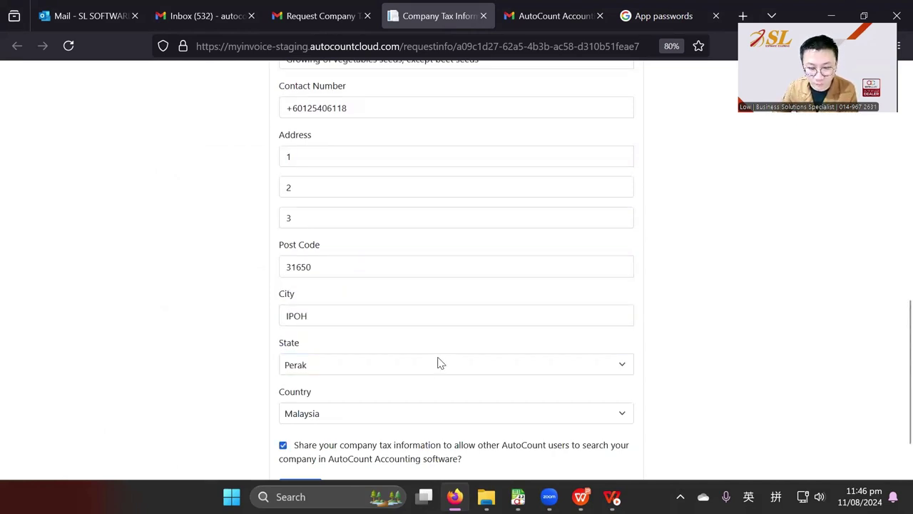
{"action": "scroll", "coordinate": [438, 363], "scroll_direction": "down", "scroll_amount": 2}
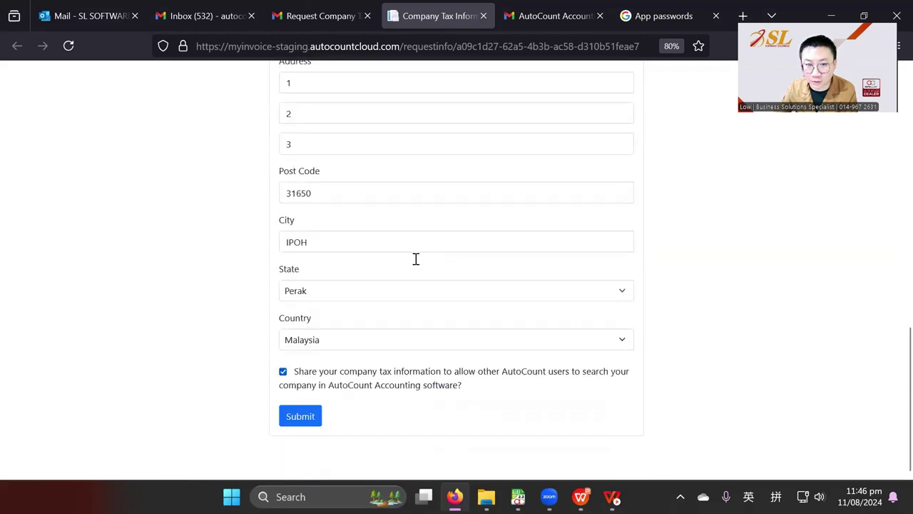
- Submit the tax form and copy the code from Gmail's Email verification message
{"action": "left_click", "coordinate": [300, 416]}
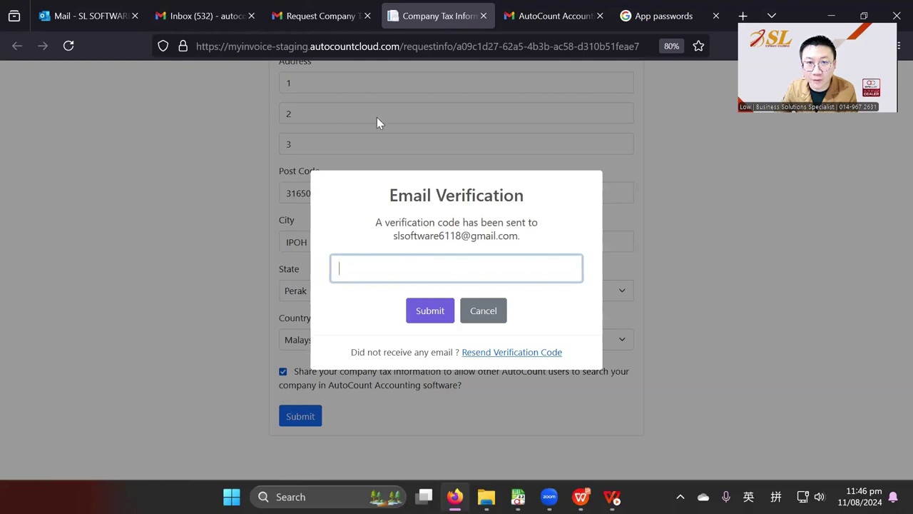
{"action": "left_click", "coordinate": [321, 17]}
{"action": "left_click", "coordinate": [98, 152]}
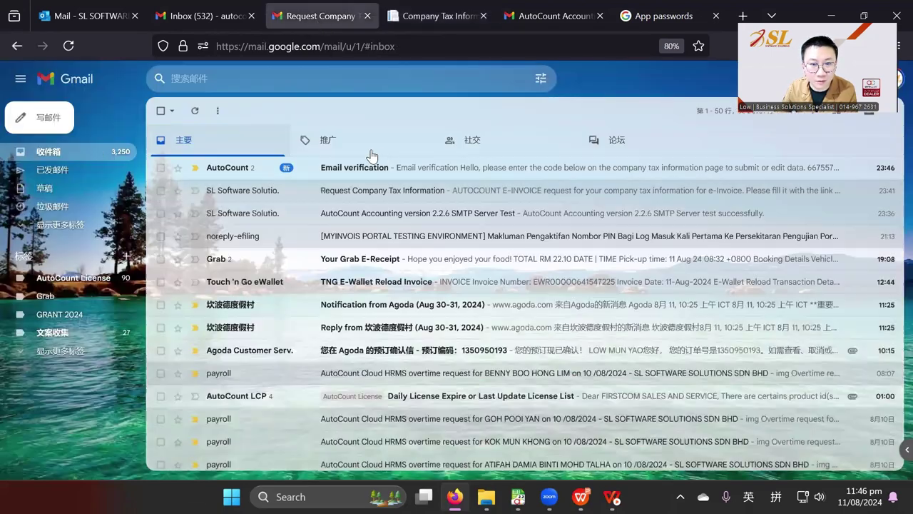
{"action": "left_click", "coordinate": [379, 169]}
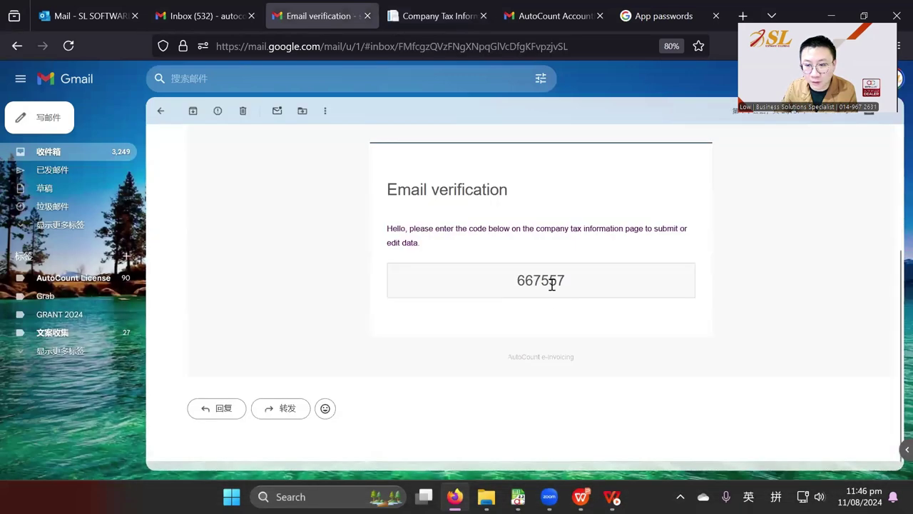
{"action": "double_click", "coordinate": [551, 282]}
{"action": "key", "text": "ctrl+c"}
- Paste the verification code into Email Verification and submit it
{"action": "left_click", "coordinate": [438, 15]}
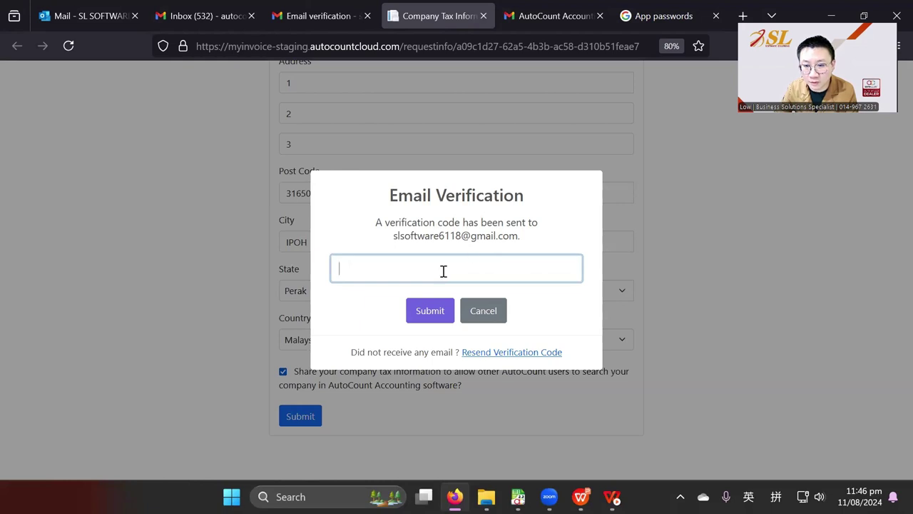
{"action": "key", "text": "ctrl+v"}
{"action": "left_click", "coordinate": [430, 311]}
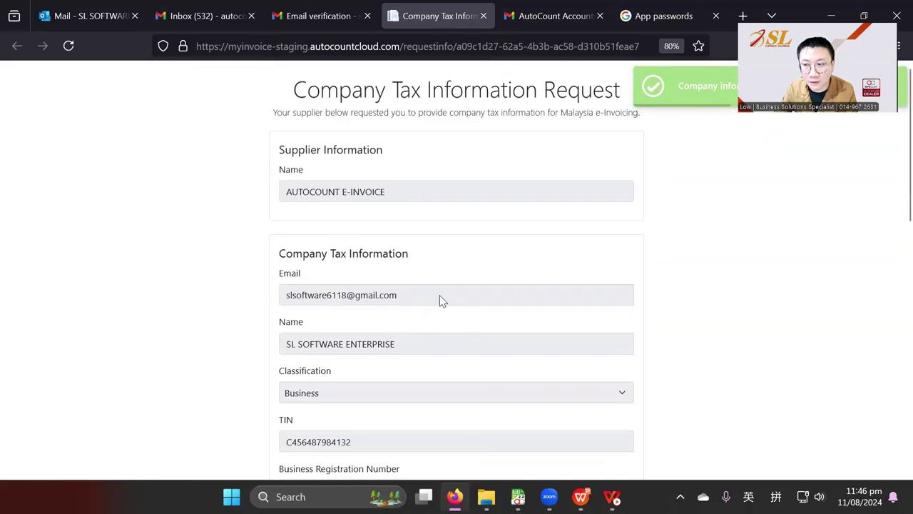
{"action": "scroll", "coordinate": [442, 285], "scroll_direction": "down", "scroll_amount": 10}
{"action": "scroll", "coordinate": [447, 275], "scroll_direction": "up", "scroll_amount": 10}
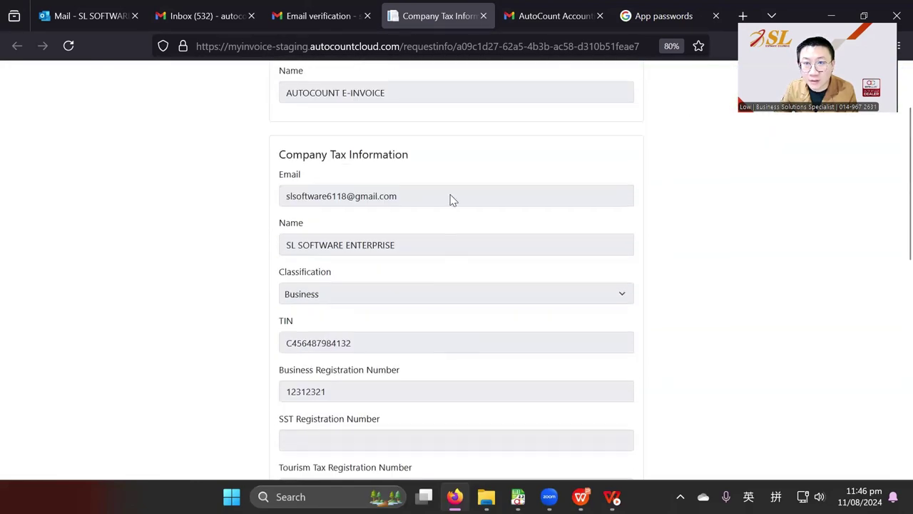
- Open the 'Company tax information updated' email and follow its ?mode=edit company info link
{"action": "left_click", "coordinate": [310, 19]}
{"action": "left_click", "coordinate": [84, 152]}
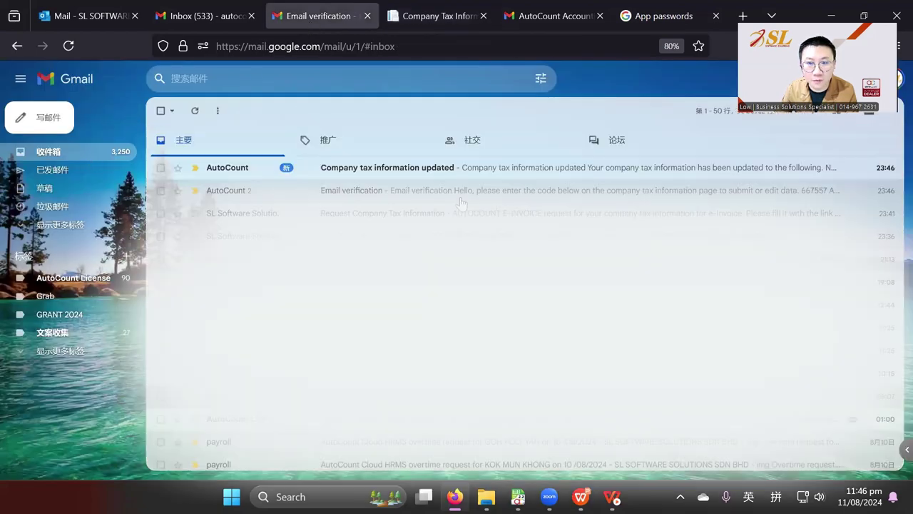
{"action": "left_click", "coordinate": [461, 173]}
{"action": "scroll", "coordinate": [565, 335], "scroll_direction": "down", "scroll_amount": 10}
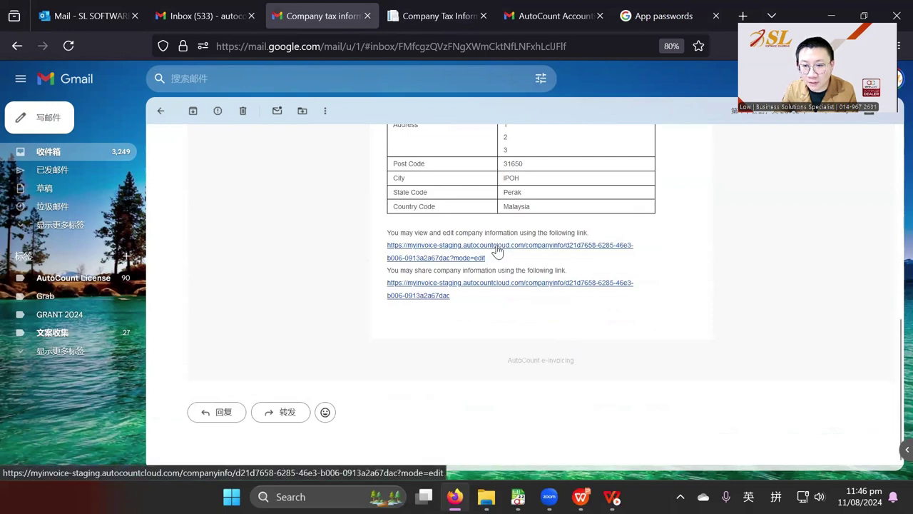
{"action": "scroll", "coordinate": [493, 271], "scroll_direction": "up", "scroll_amount": 5}
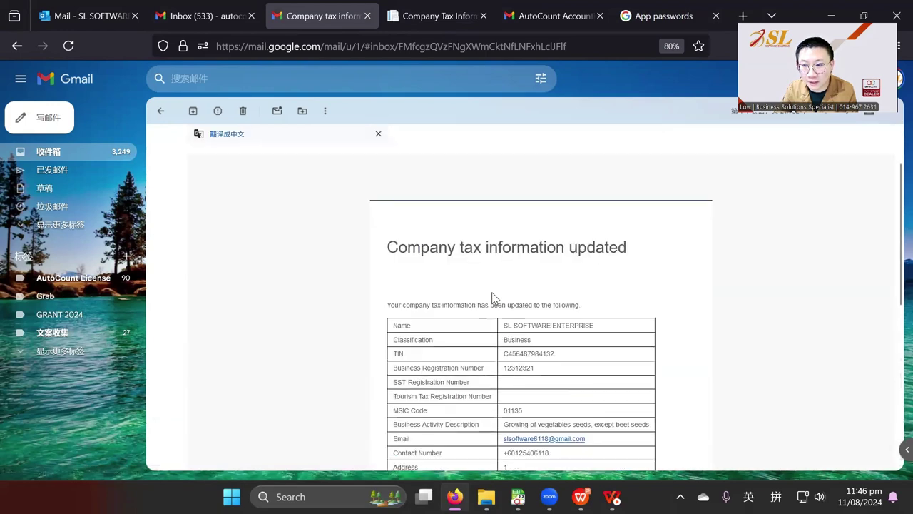
{"action": "scroll", "coordinate": [496, 296], "scroll_direction": "down", "scroll_amount": 2}
{"action": "scroll", "coordinate": [500, 286], "scroll_direction": "down", "scroll_amount": 3}
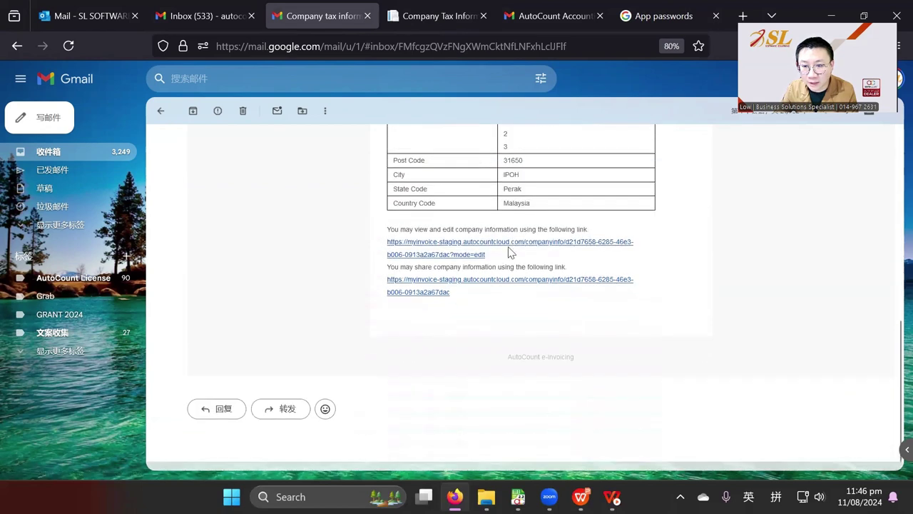
{"action": "left_click", "coordinate": [512, 248]}
{"action": "scroll", "coordinate": [540, 307], "scroll_direction": "down", "scroll_amount": 10}
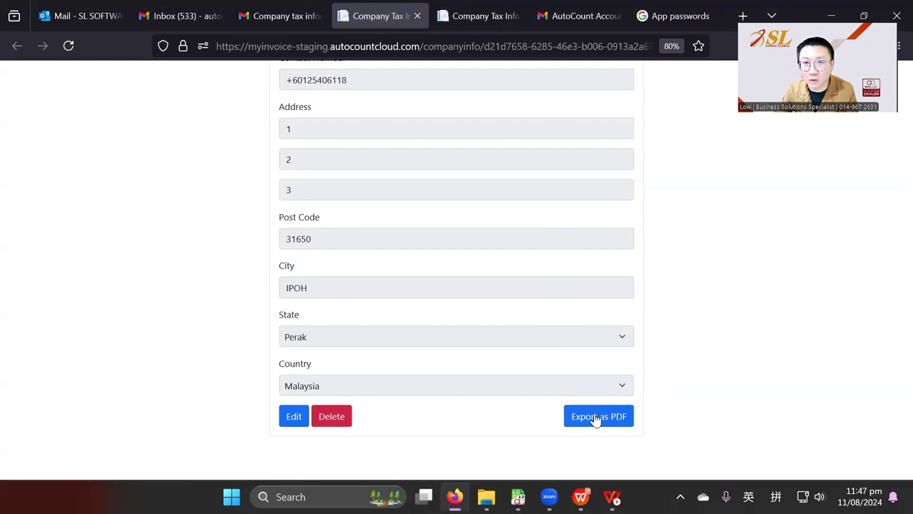
{"action": "scroll", "coordinate": [463, 206], "scroll_direction": "up", "scroll_amount": 10}
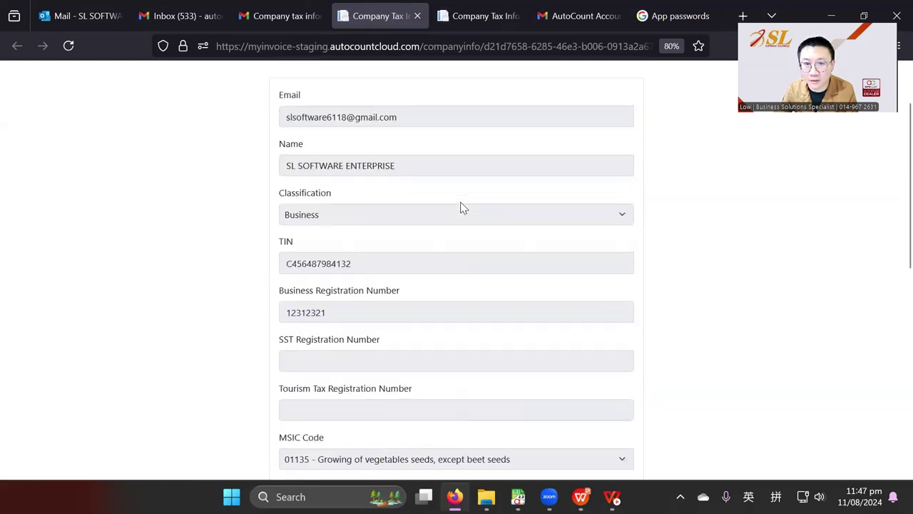
{"action": "left_click_drag", "start_coordinate": [403, 249], "coordinate": [281, 246]}
{"action": "left_click", "coordinate": [520, 240]}
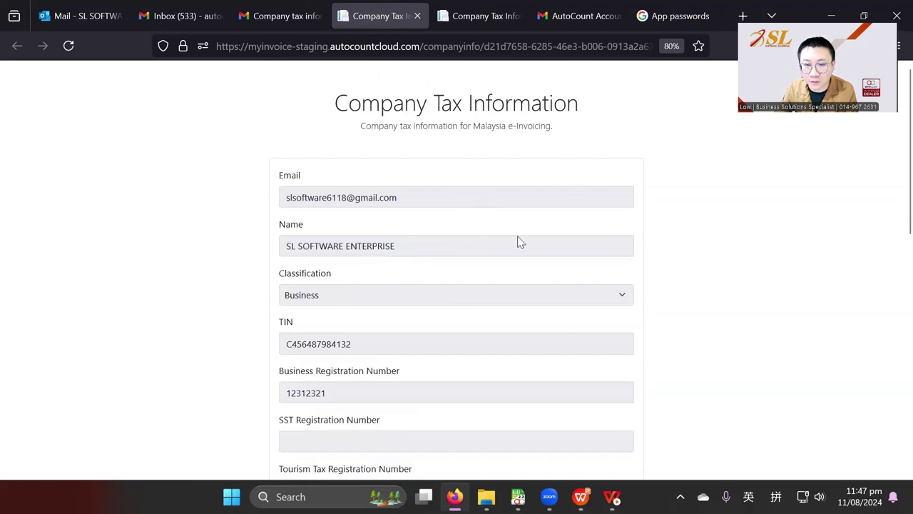
{"action": "left_click_drag", "start_coordinate": [421, 254], "coordinate": [288, 245]}
{"action": "left_click", "coordinate": [478, 263]}
{"action": "triple_click", "coordinate": [417, 244]}
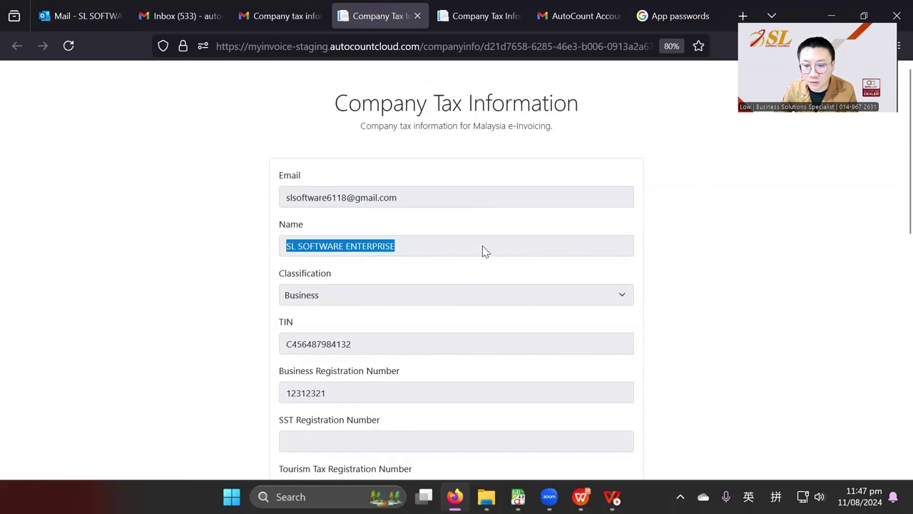
{"action": "mouse_move", "coordinate": [517, 497]}
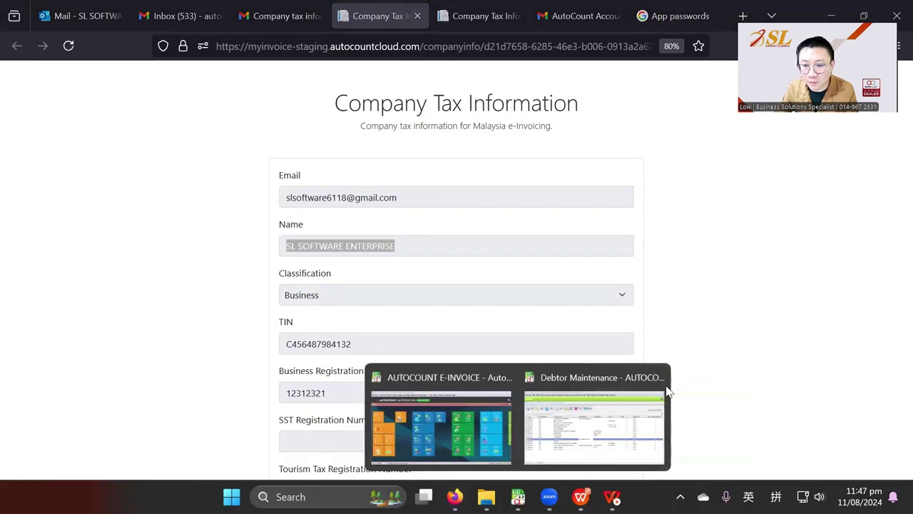
- Back in Debtor Maintenance, list all 16 debtors, check them all, and run Batch Get TIN
{"action": "left_click", "coordinate": [599, 421]}
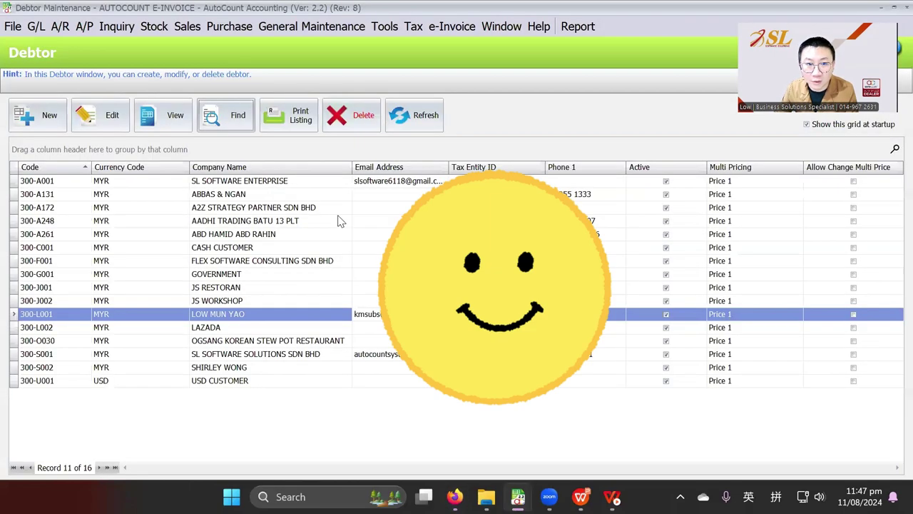
{"action": "left_click", "coordinate": [310, 183]}
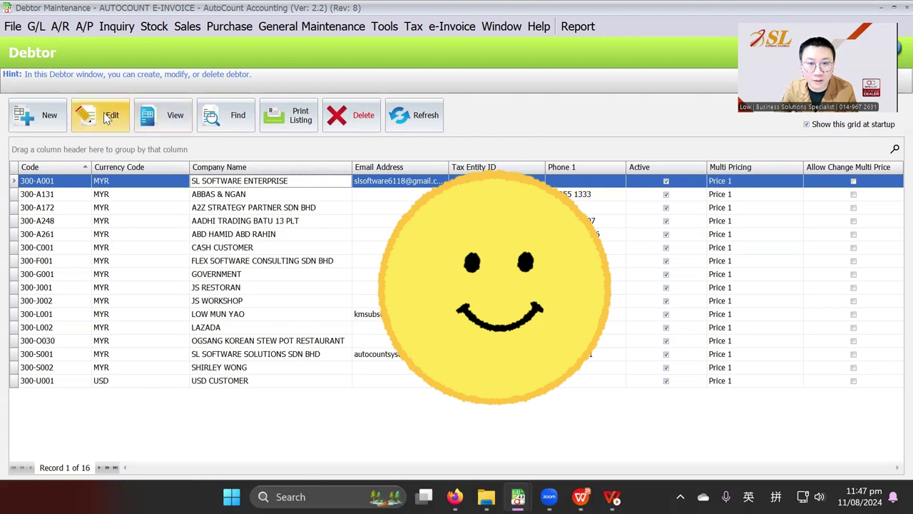
{"action": "left_click", "coordinate": [234, 127]}
{"action": "left_click", "coordinate": [608, 97]}
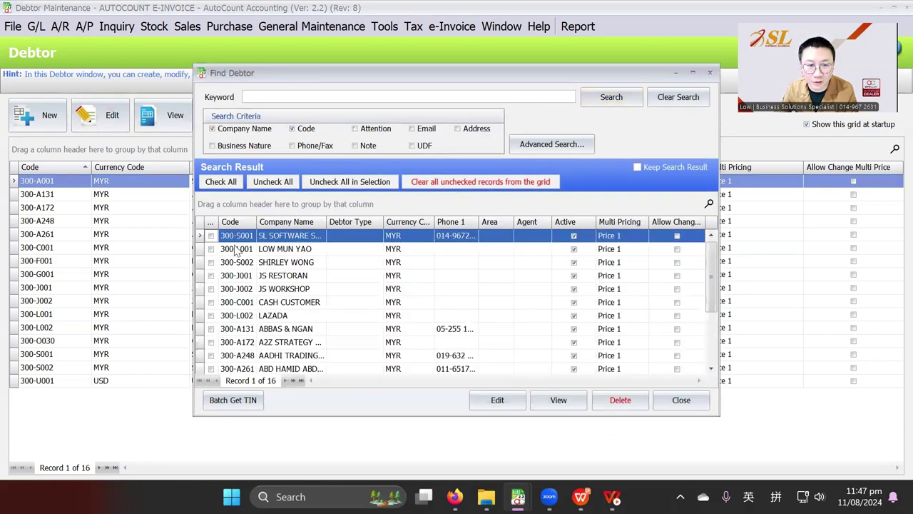
{"action": "left_click", "coordinate": [215, 184]}
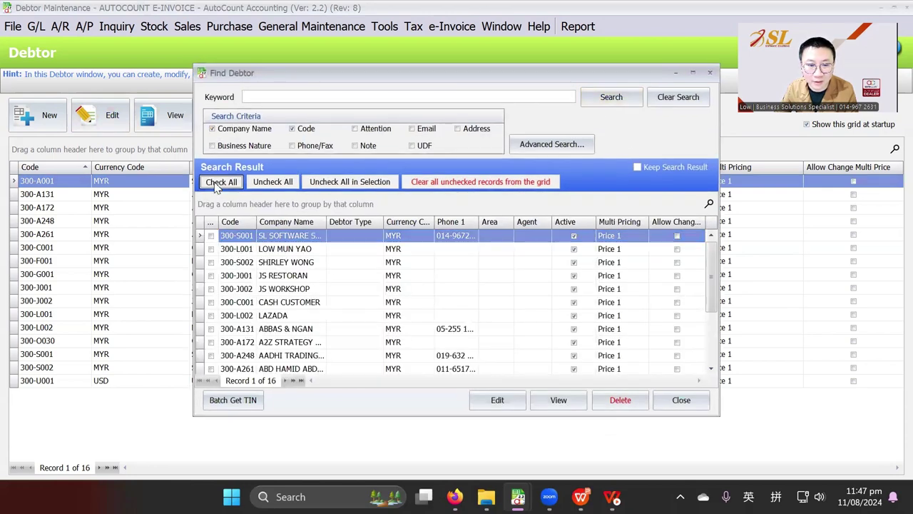
{"action": "left_click", "coordinate": [234, 400]}
{"action": "left_click", "coordinate": [414, 266]}
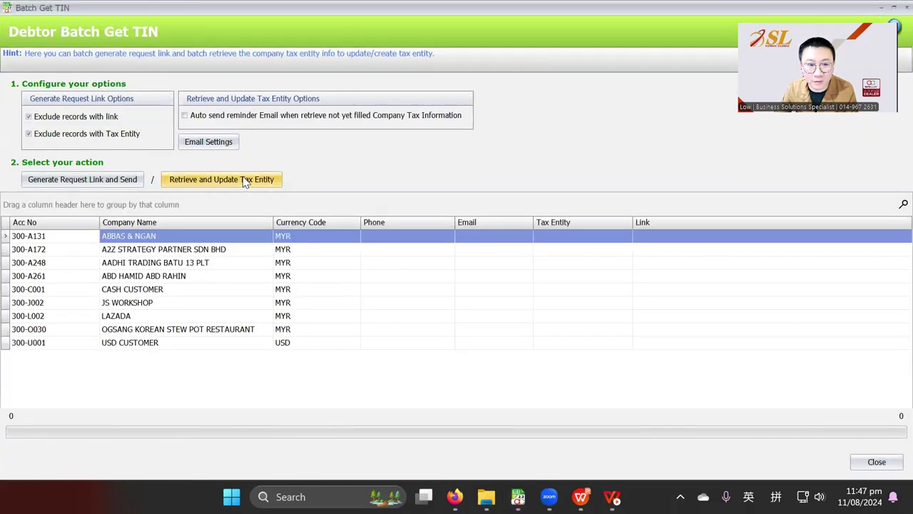
- Include debtors with request links, keep excluding those with a tax entity, and run Retrieve and Update Tax Entity
{"action": "left_click", "coordinate": [101, 119]}
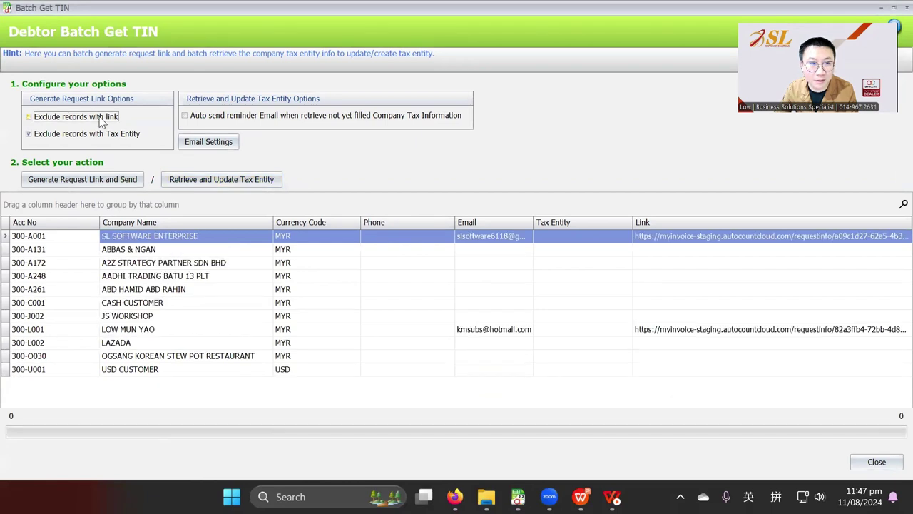
{"action": "left_click", "coordinate": [91, 139]}
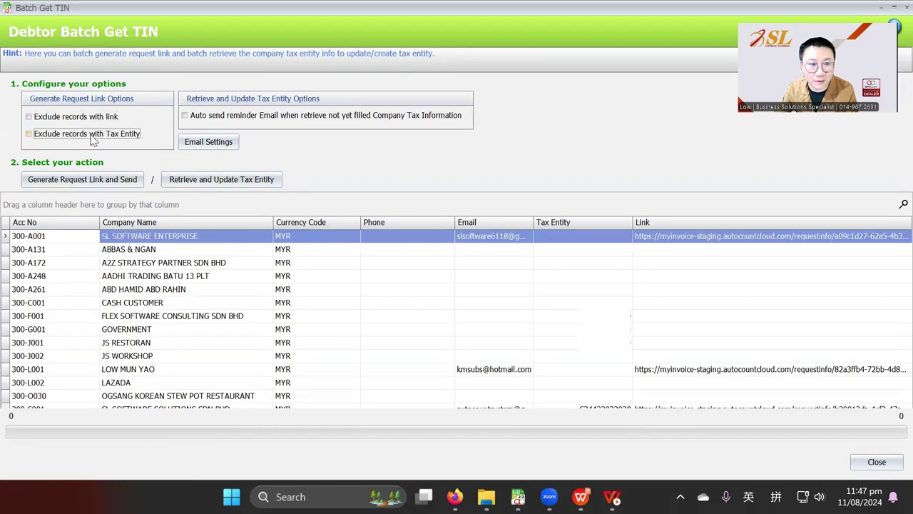
{"action": "left_click", "coordinate": [91, 135]}
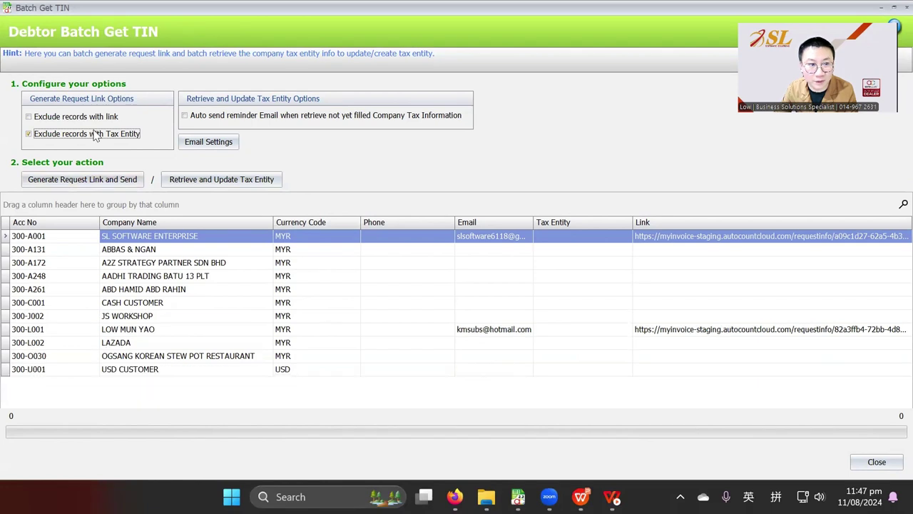
{"action": "left_click", "coordinate": [236, 184]}
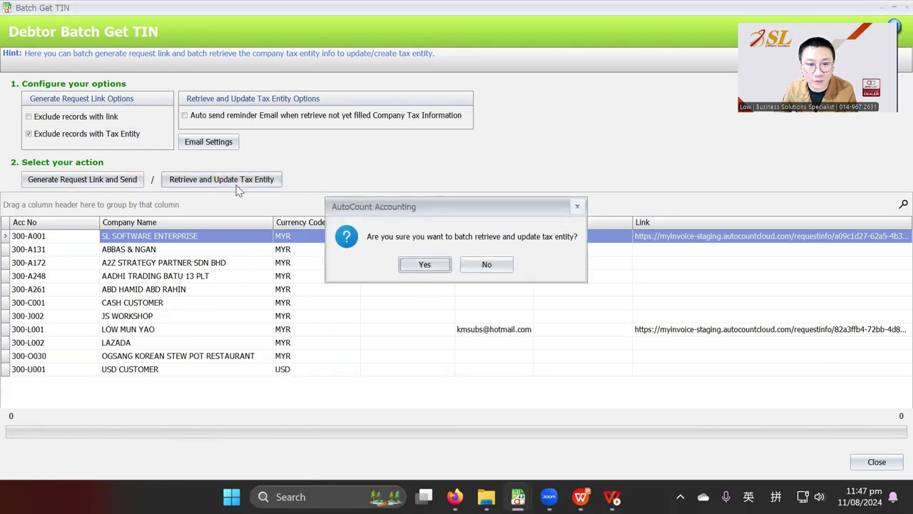
{"action": "left_click", "coordinate": [425, 265]}
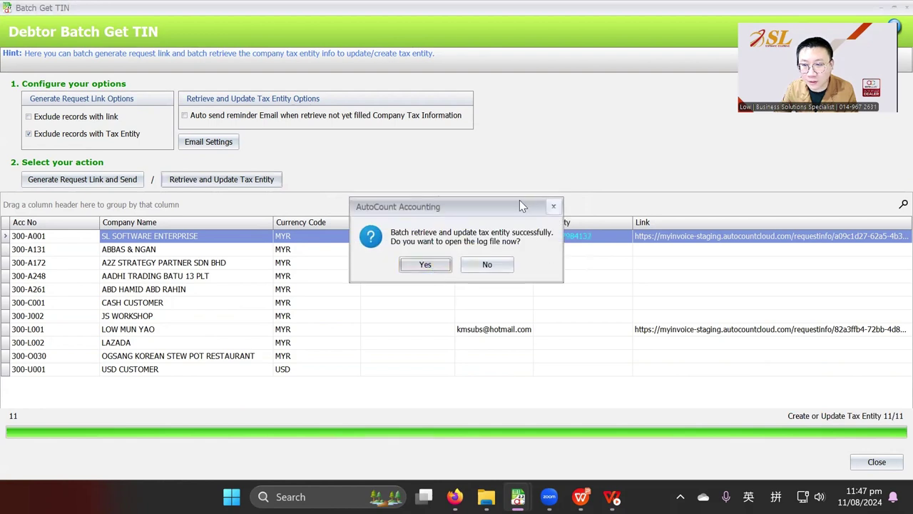
{"action": "left_click_drag", "start_coordinate": [519, 202], "coordinate": [464, 61]}
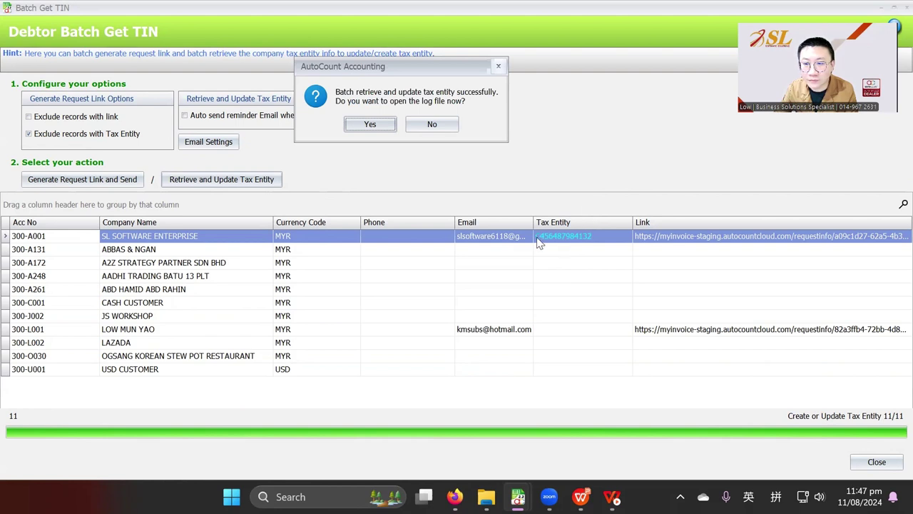
{"action": "left_click", "coordinate": [369, 124]}
{"action": "left_click", "coordinate": [712, 151]}
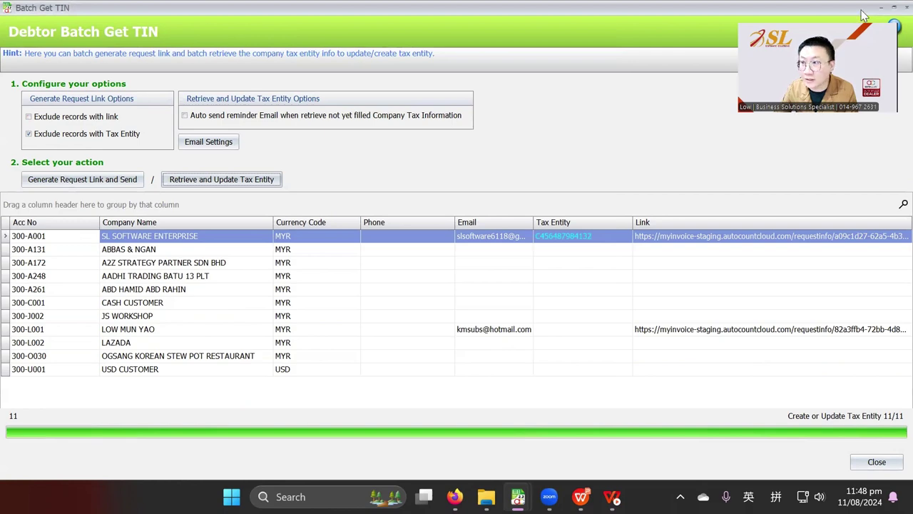
{"action": "left_click", "coordinate": [904, 7]}
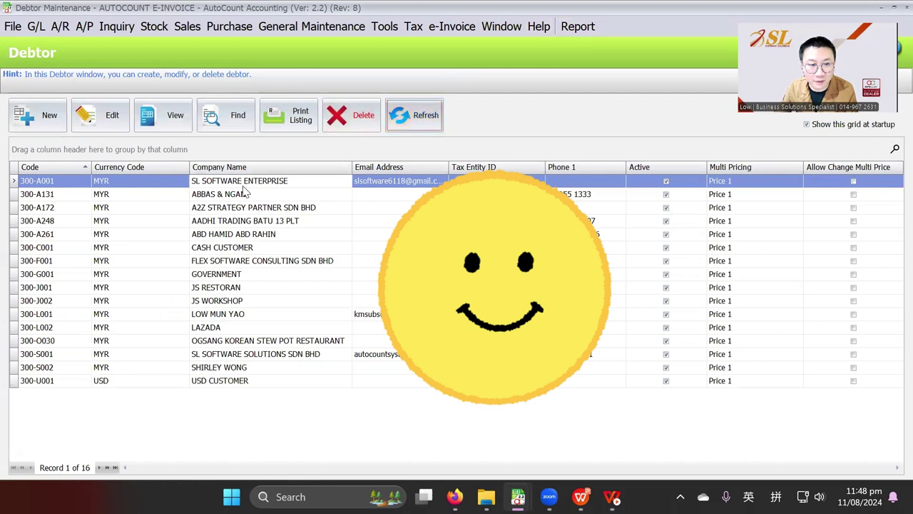
- Open SL SOFTWARE ENTERPRISE's debtor record to confirm its retrieved TIN, then close it
{"action": "left_click", "coordinate": [126, 119]}
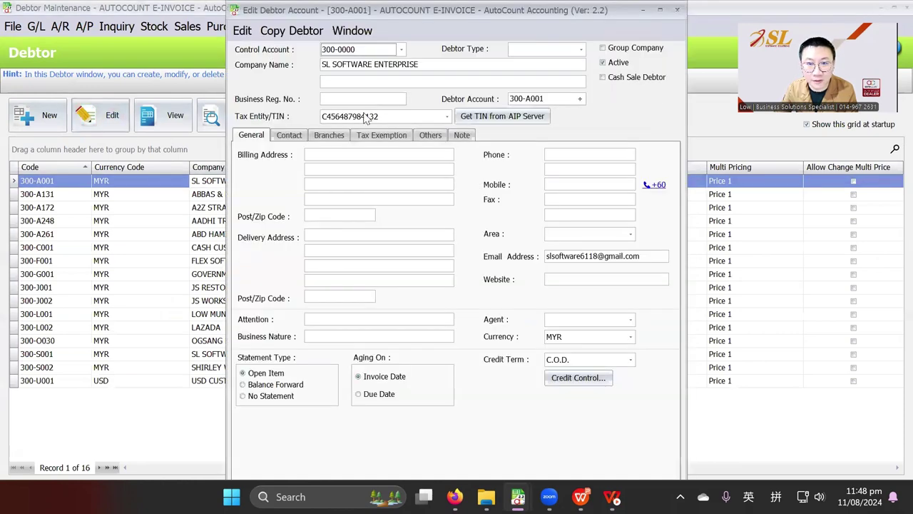
{"action": "left_click", "coordinate": [447, 116]}
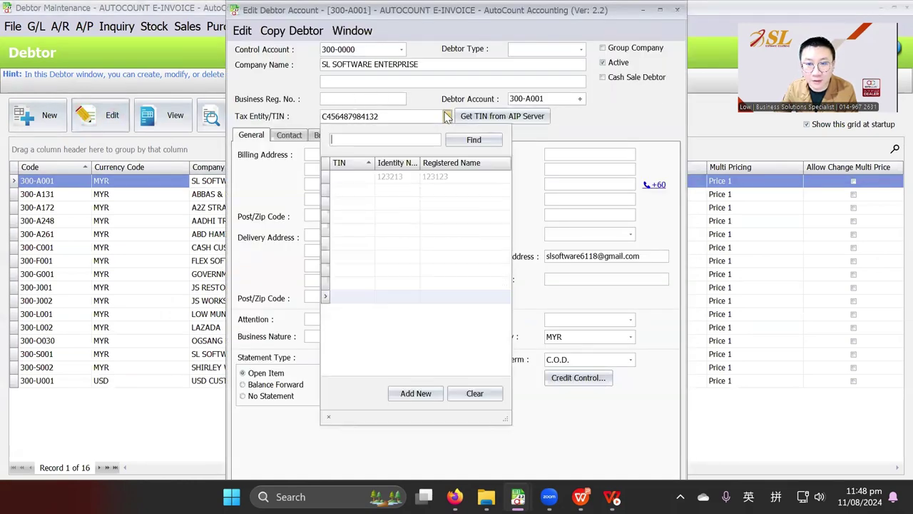
{"action": "key", "text": "Escape"}
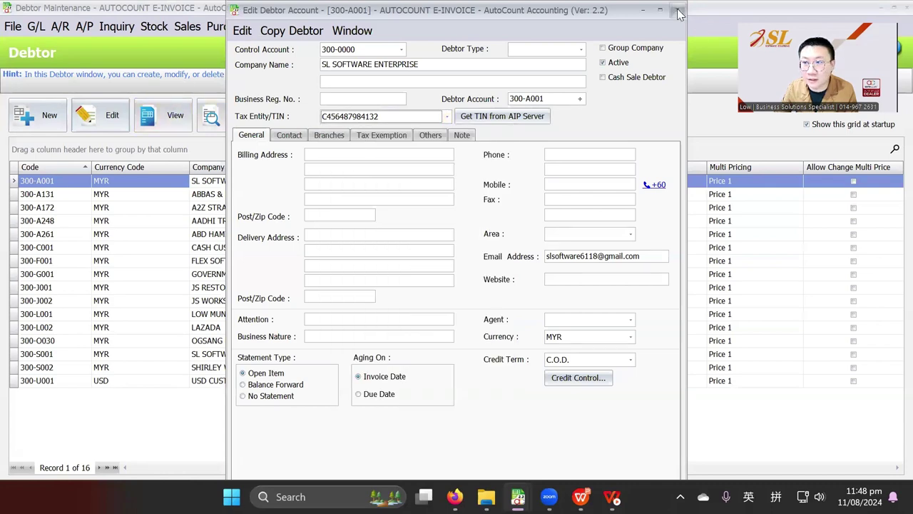
{"action": "left_click", "coordinate": [677, 10]}
- Open SL SOFTWARE ENTERPRISE's entry in Tax Entity Maintenance to view its MSIC 01135 details
{"action": "left_click", "coordinate": [414, 27]}
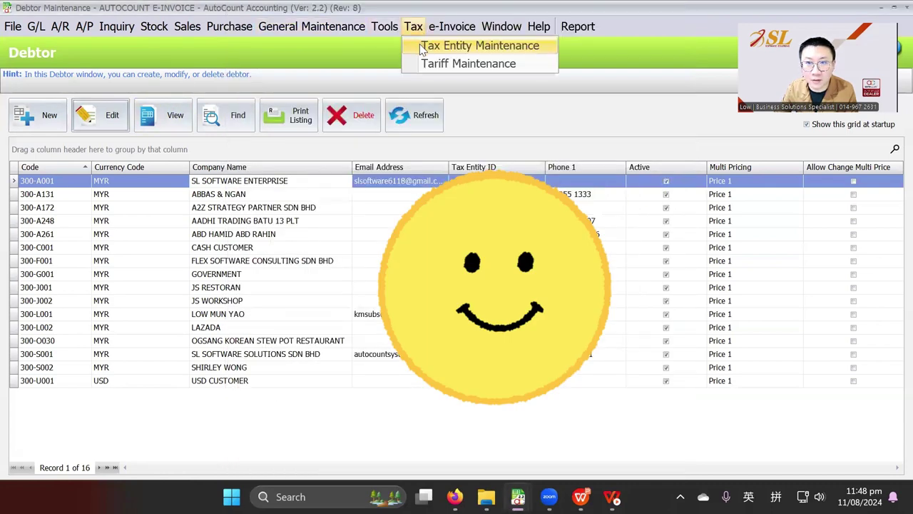
{"action": "left_click", "coordinate": [421, 47]}
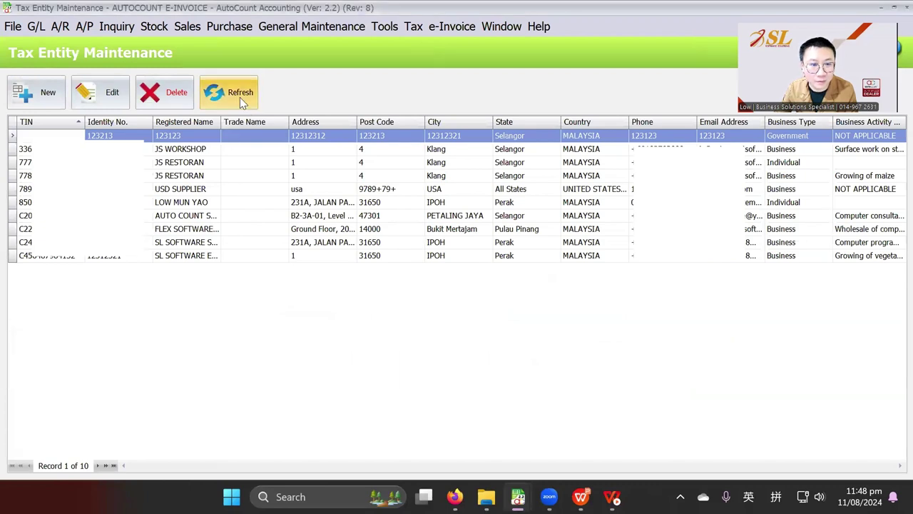
{"action": "left_click", "coordinate": [76, 257]}
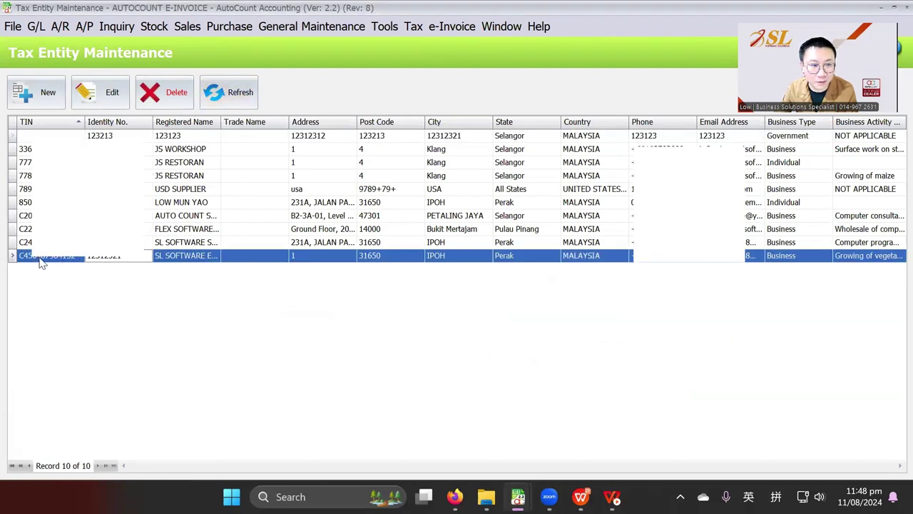
{"action": "left_click", "coordinate": [59, 258]}
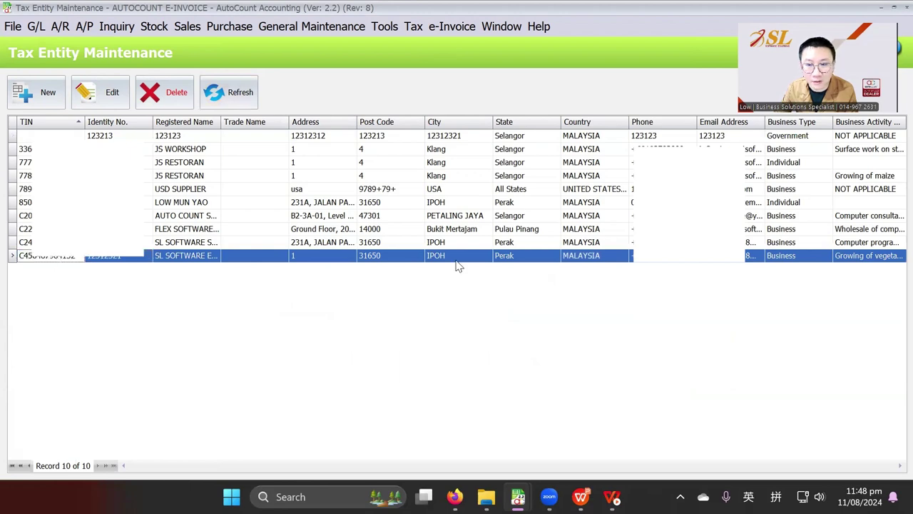
{"action": "left_click", "coordinate": [107, 87]}
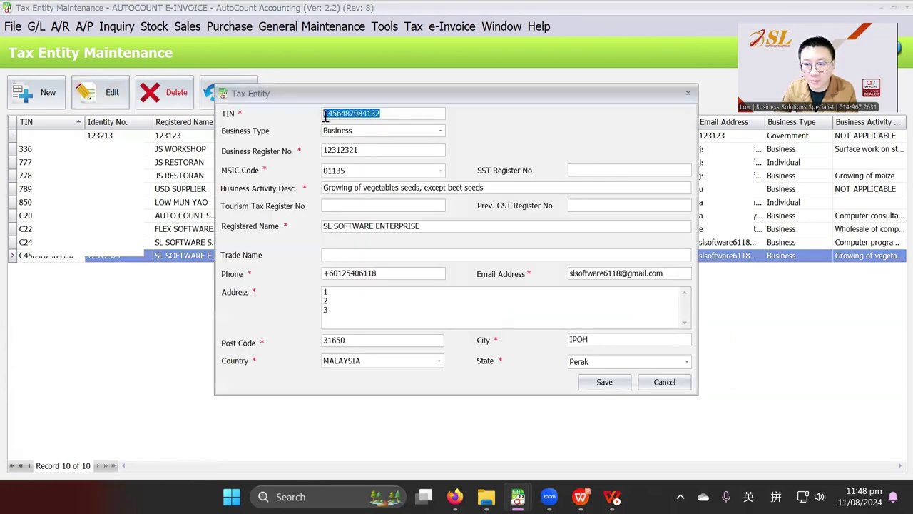